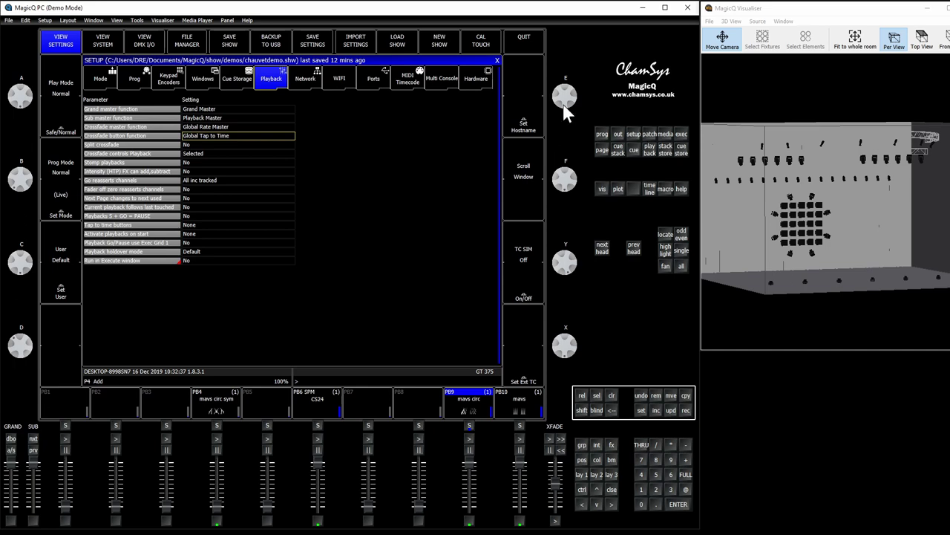
Load the chauvetdemo.shw demo show from the demos folder and switch to playback page 4.
{"action": "left_click", "coordinate": [395, 43]}
{"action": "left_click", "coordinate": [233, 159]}
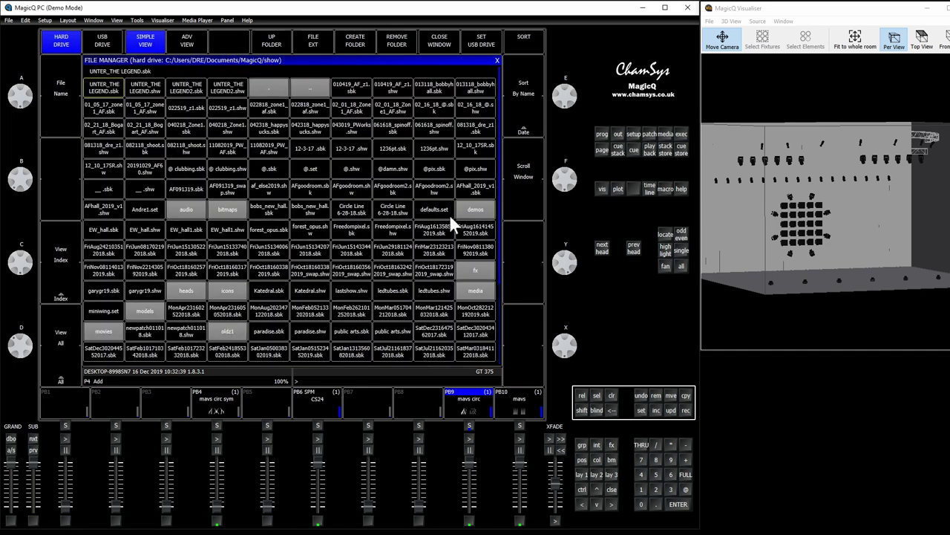
{"action": "left_click", "coordinate": [479, 211]}
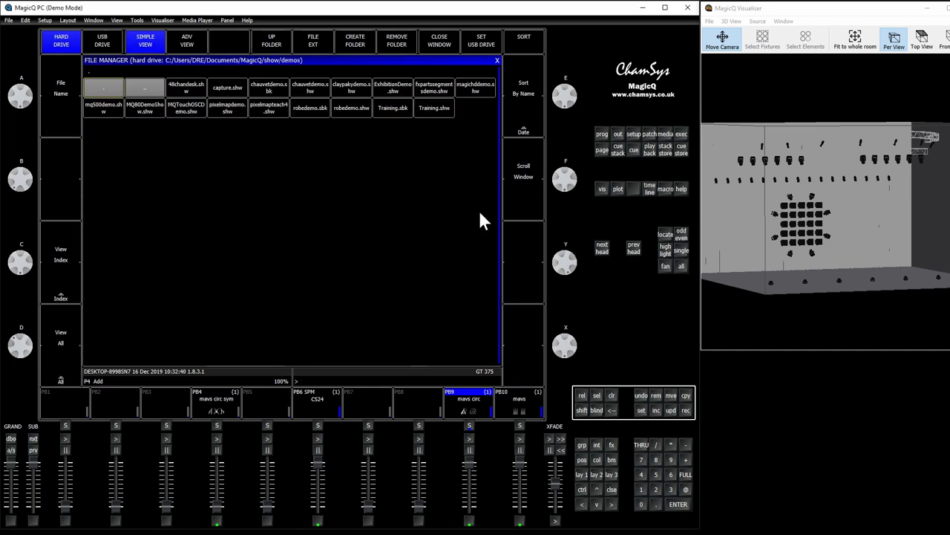
{"action": "left_click", "coordinate": [312, 93]}
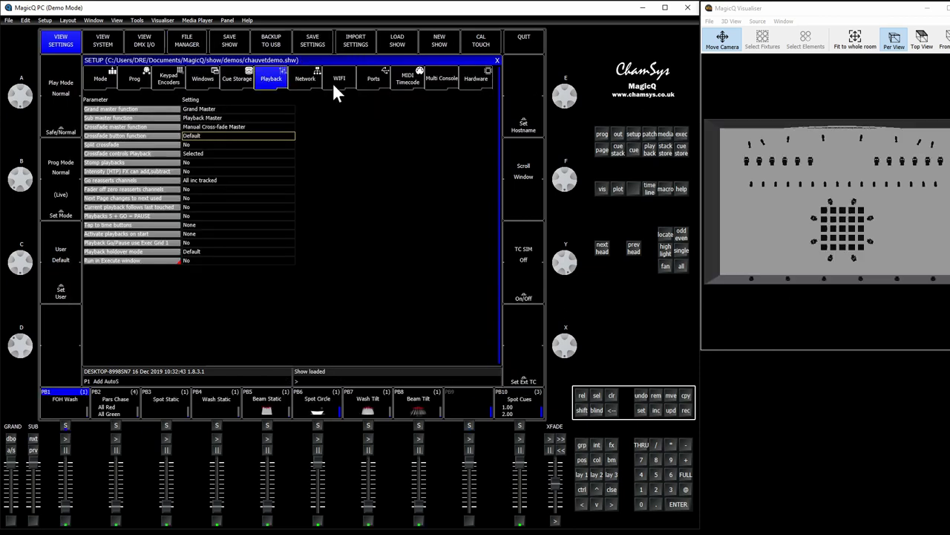
{"action": "left_click", "coordinate": [33, 439]}
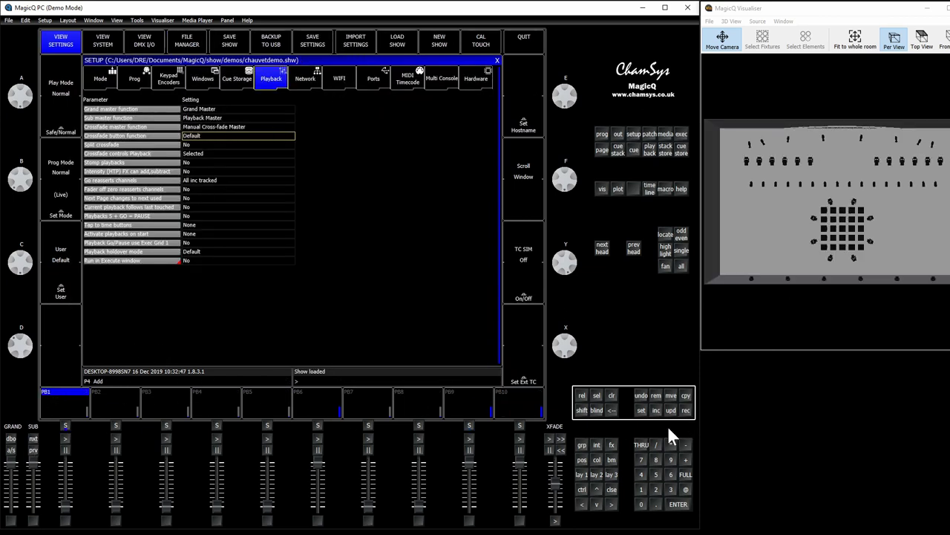
Select the MavMK2Spot group and bring its heads to full intensity.
{"action": "left_click", "coordinate": [582, 446]}
{"action": "left_click", "coordinate": [344, 78]}
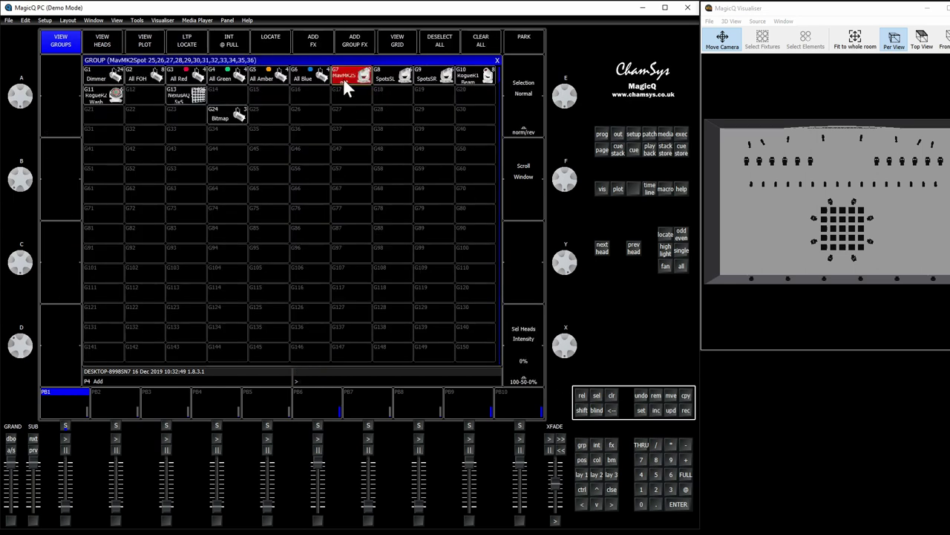
{"action": "left_click", "coordinate": [686, 475]}
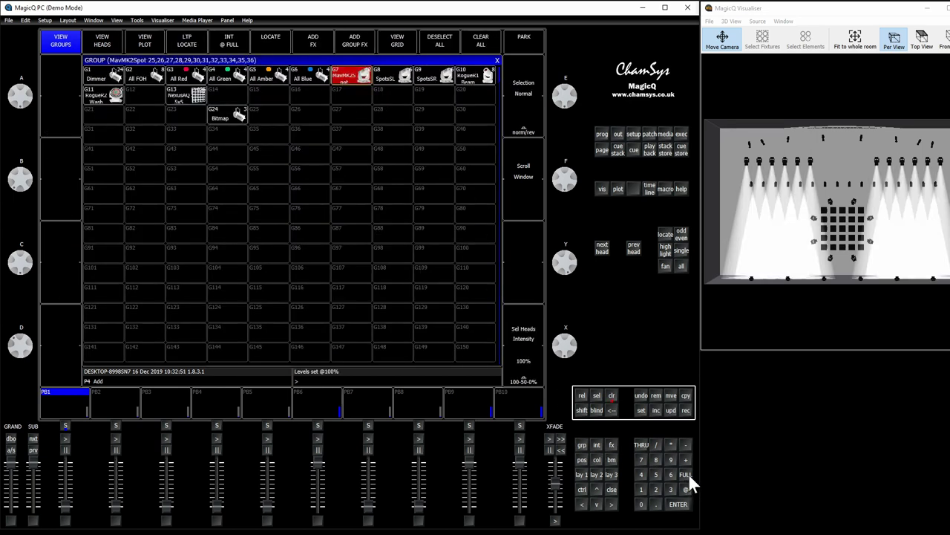
{"action": "left_click_drag", "start_coordinate": [778, 179], "coordinate": [927, 217]}
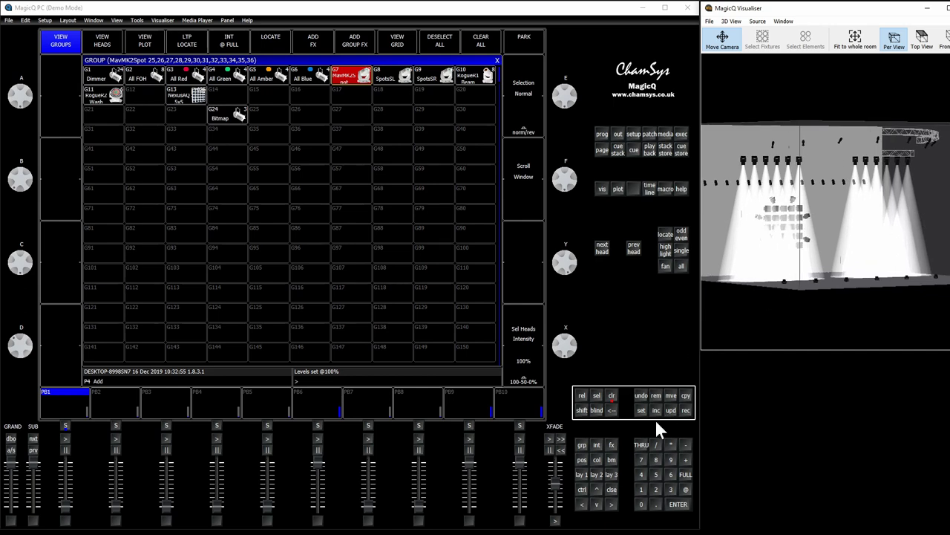
Set beam zoom 253 and iris 050, then record the look as cue 1.00 on playback 10.
{"action": "left_click", "coordinate": [612, 460]}
{"action": "left_click", "coordinate": [27, 350]}
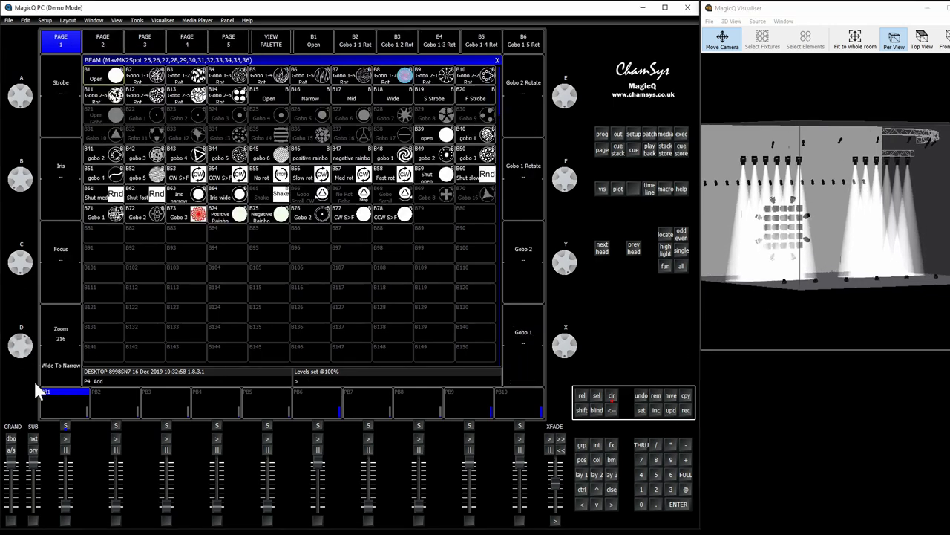
{"action": "left_click", "coordinate": [27, 189]}
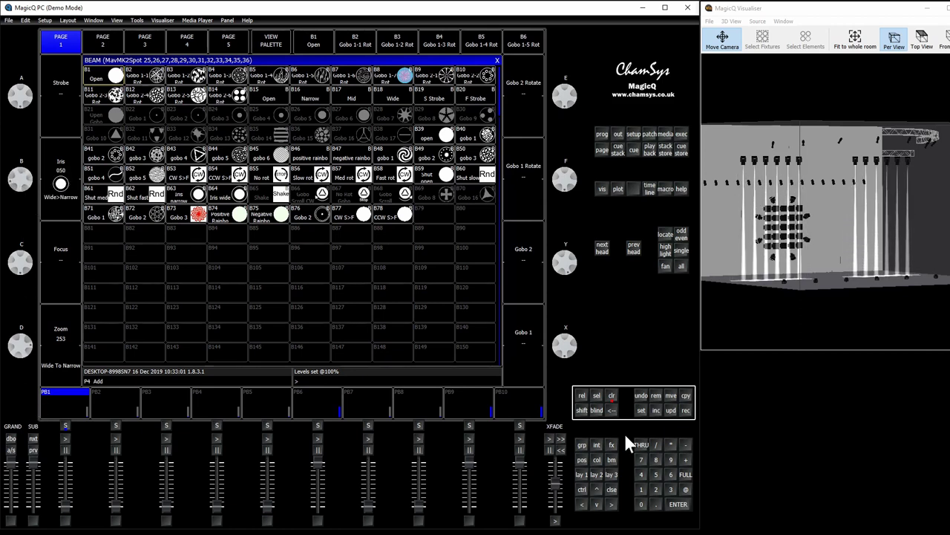
{"action": "left_click", "coordinate": [686, 412]}
{"action": "left_click", "coordinate": [521, 394]}
{"action": "left_click", "coordinate": [640, 410]}
Name playback 10 'mavs'.
{"action": "left_click", "coordinate": [515, 400]}
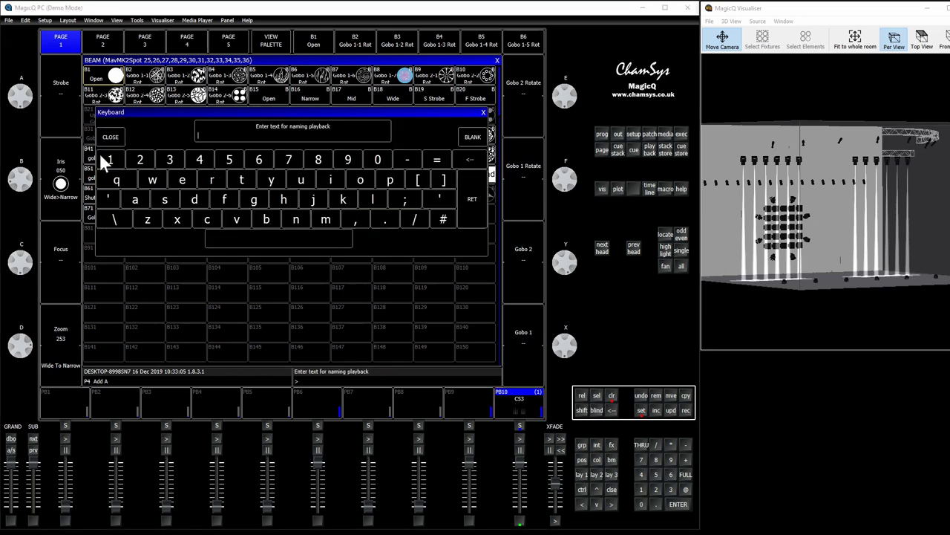
{"action": "type", "text": "mavs"}
{"action": "key", "text": "Return"}
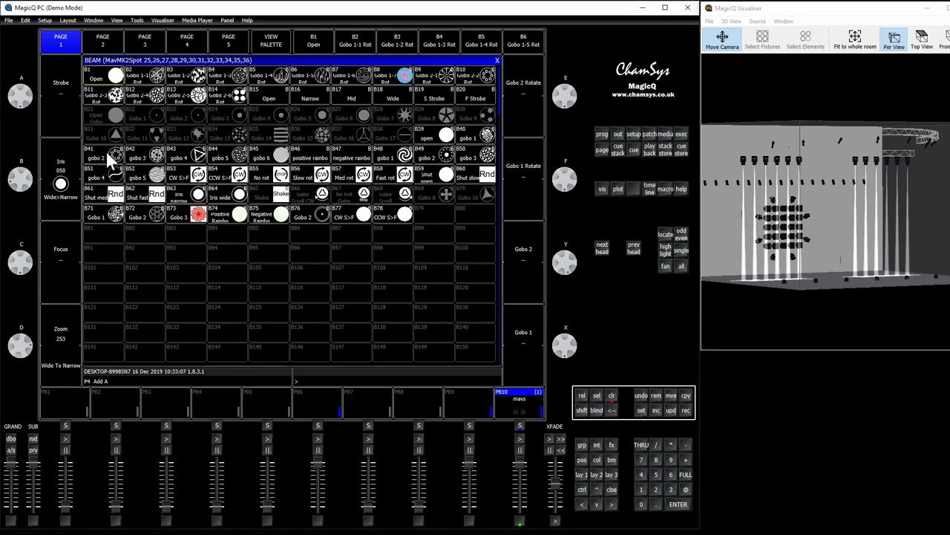
Activate the mavs playback and clear the programmer.
{"action": "left_click", "coordinate": [581, 444]}
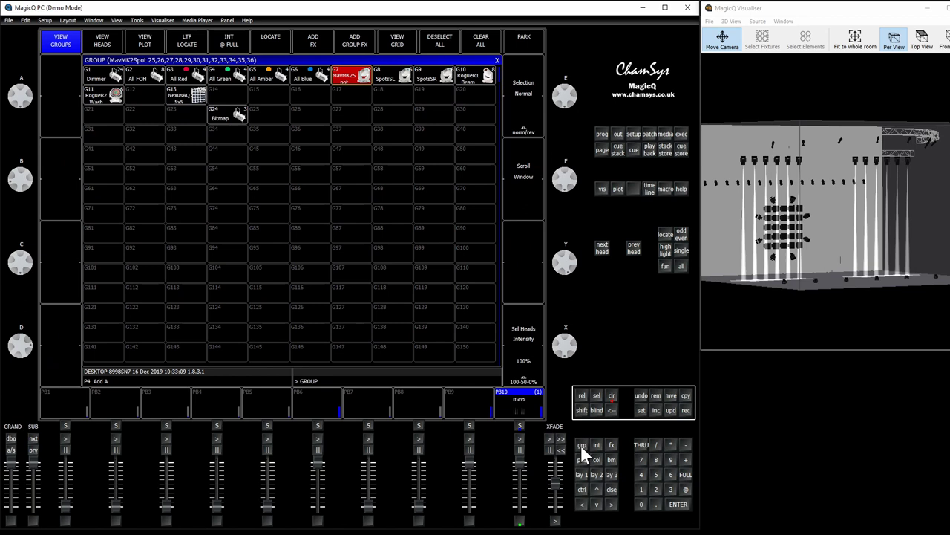
{"action": "left_click", "coordinate": [519, 522]}
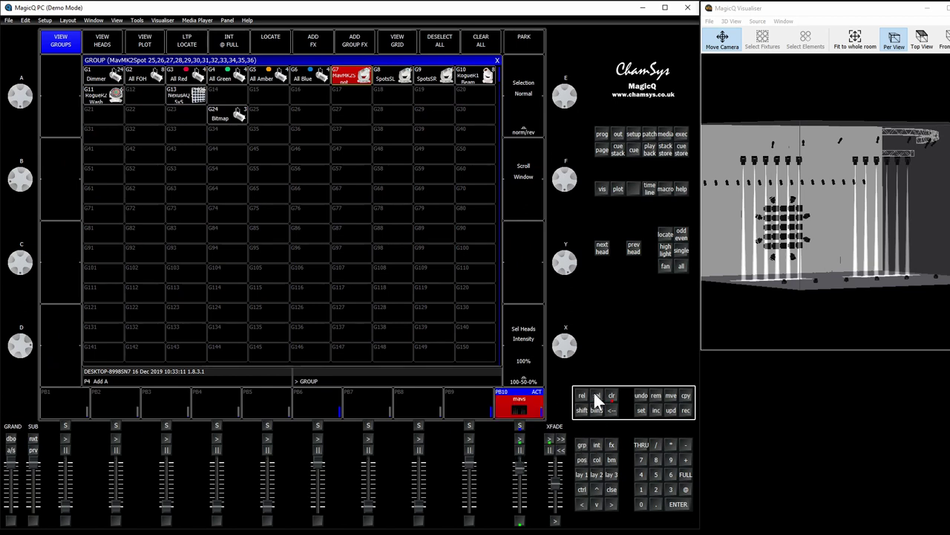
{"action": "left_click", "coordinate": [611, 396]}
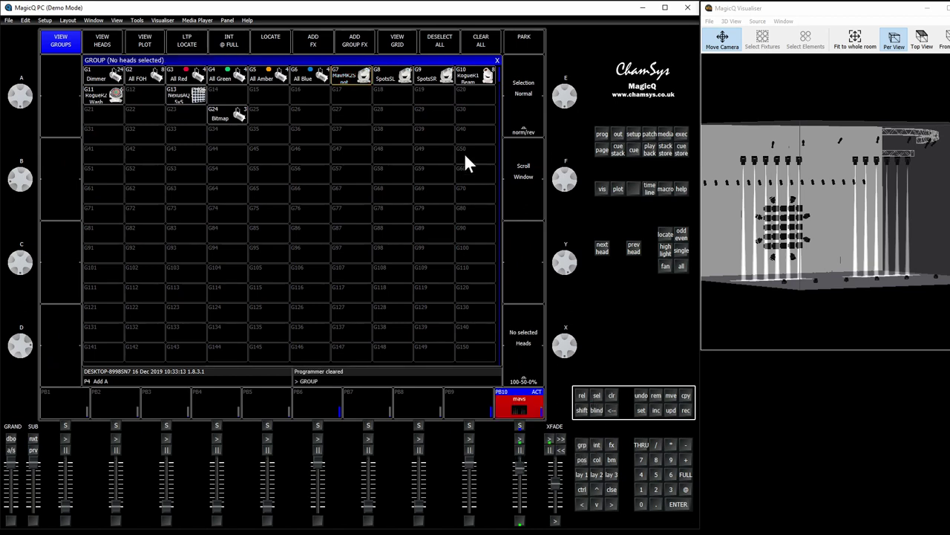
Reselect group 7 MavMK2Spot heads and tilt them to -34.
{"action": "left_click_drag", "start_coordinate": [859, 279], "coordinate": [889, 309]}
{"action": "key", "text": "7"}
{"action": "key", "text": "Return"}
{"action": "left_click", "coordinate": [587, 459]}
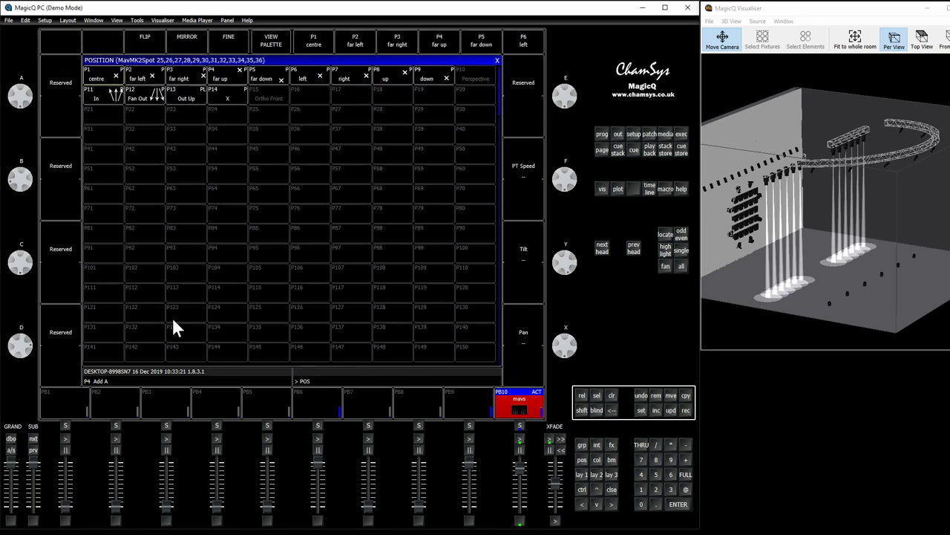
{"action": "left_click_drag", "start_coordinate": [576, 267], "coordinate": [577, 240]}
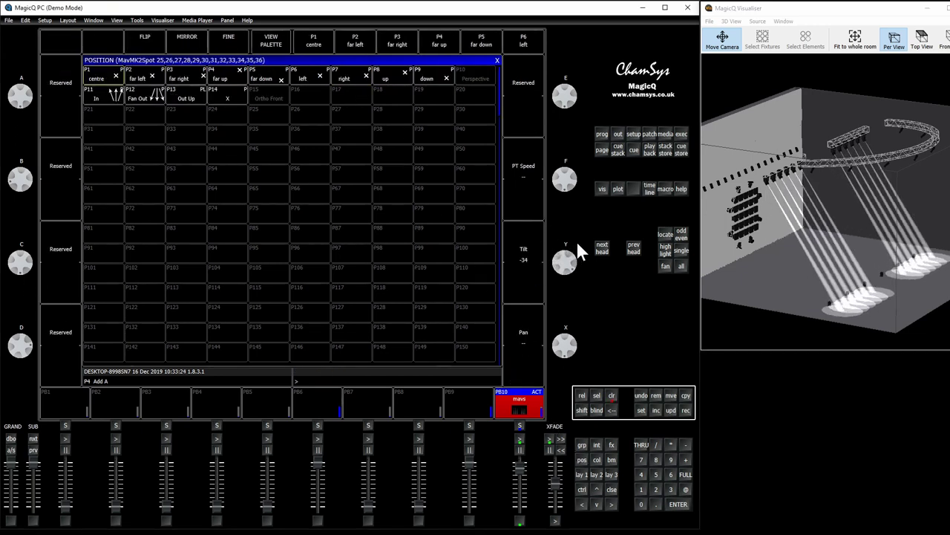
Merge the -34 tilt into the mavs playback with REC MERGE, then clear the programmer.
{"action": "left_click", "coordinate": [685, 411]}
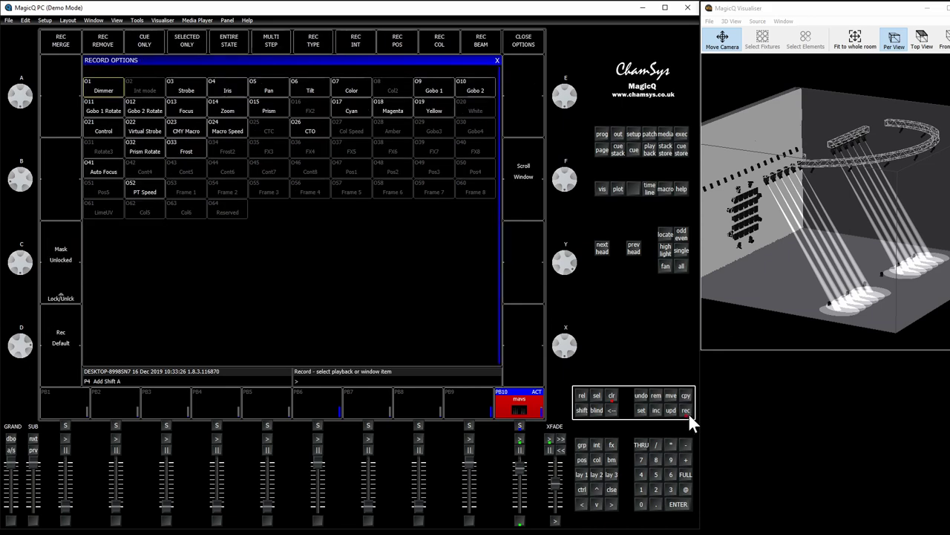
{"action": "left_click", "coordinate": [59, 41]}
{"action": "left_click", "coordinate": [497, 60]}
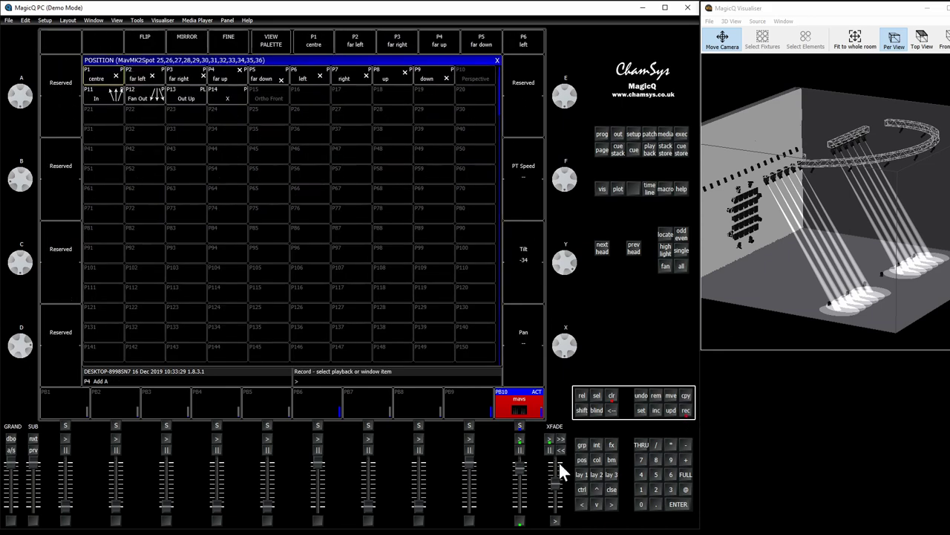
{"action": "left_click", "coordinate": [534, 407]}
{"action": "left_click", "coordinate": [612, 395]}
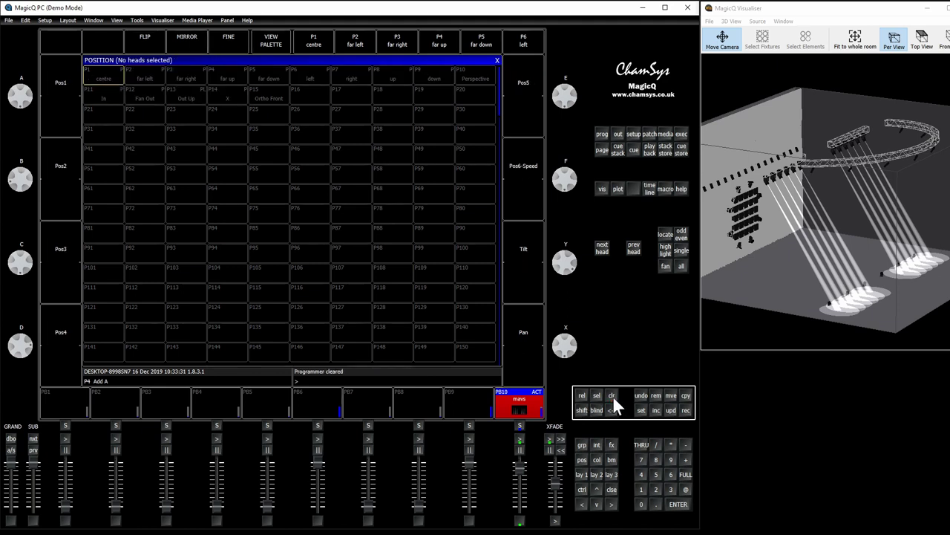
{"action": "left_click_drag", "start_coordinate": [933, 197], "coordinate": [538, 85]}
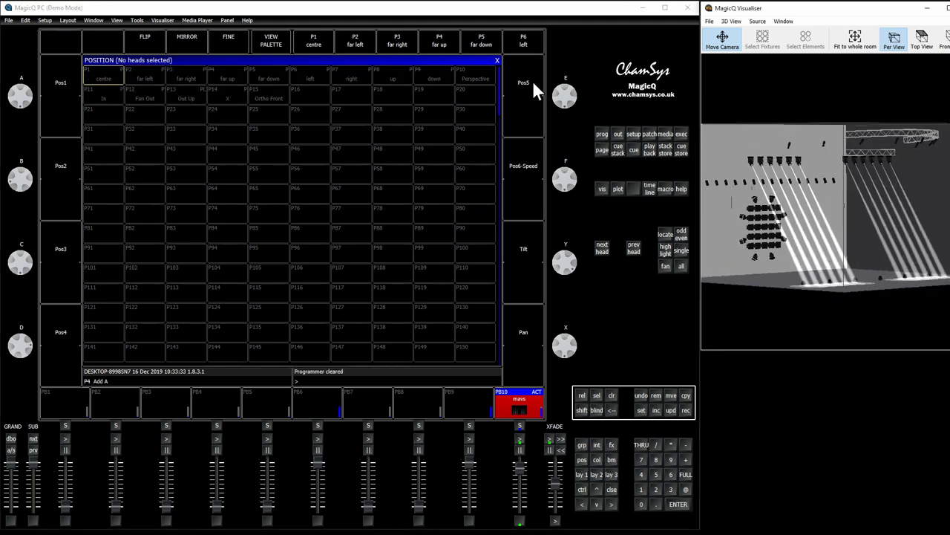
Load the Position circle effect onto the selected MavMK2Spot heads.
{"action": "left_click", "coordinate": [598, 134]}
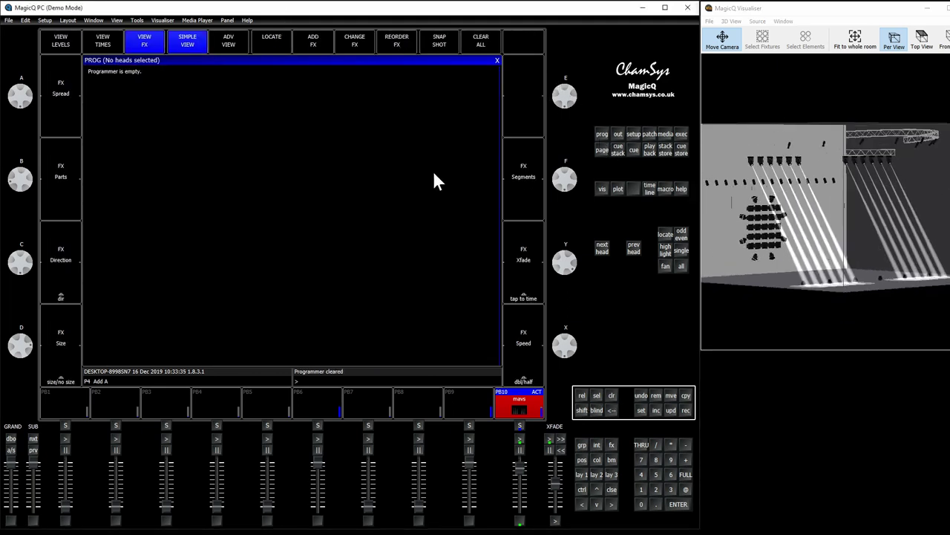
{"action": "left_click", "coordinate": [581, 445]}
{"action": "left_click", "coordinate": [351, 80]}
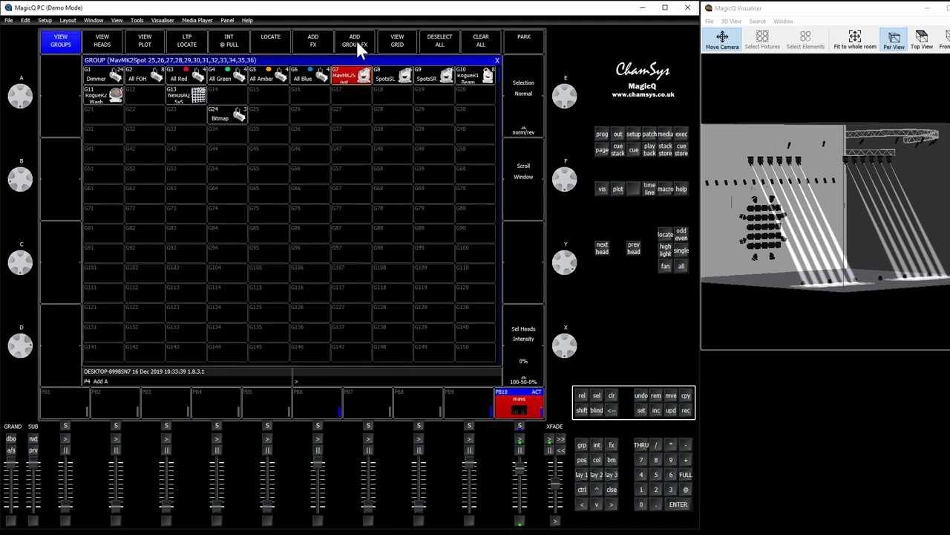
{"action": "left_click", "coordinate": [315, 43]}
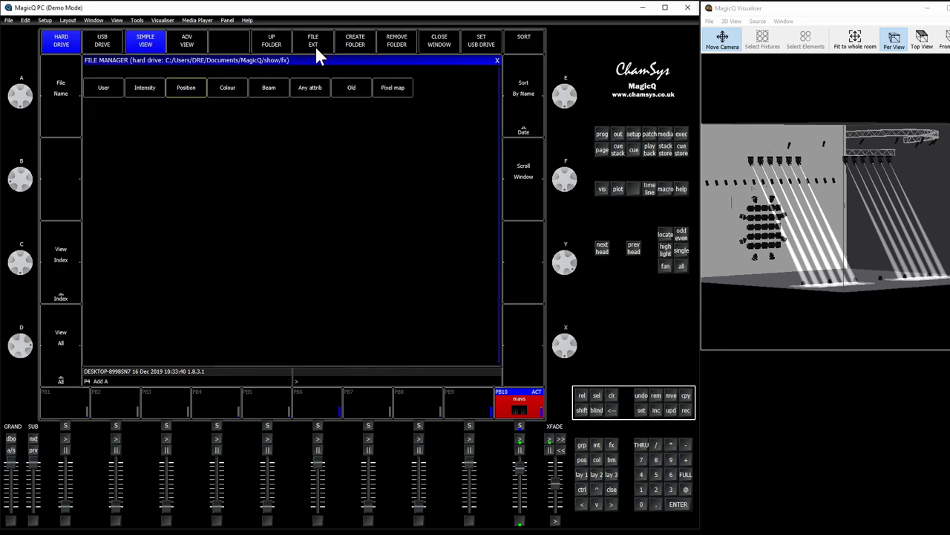
{"action": "left_click", "coordinate": [178, 93]}
{"action": "left_click", "coordinate": [399, 93]}
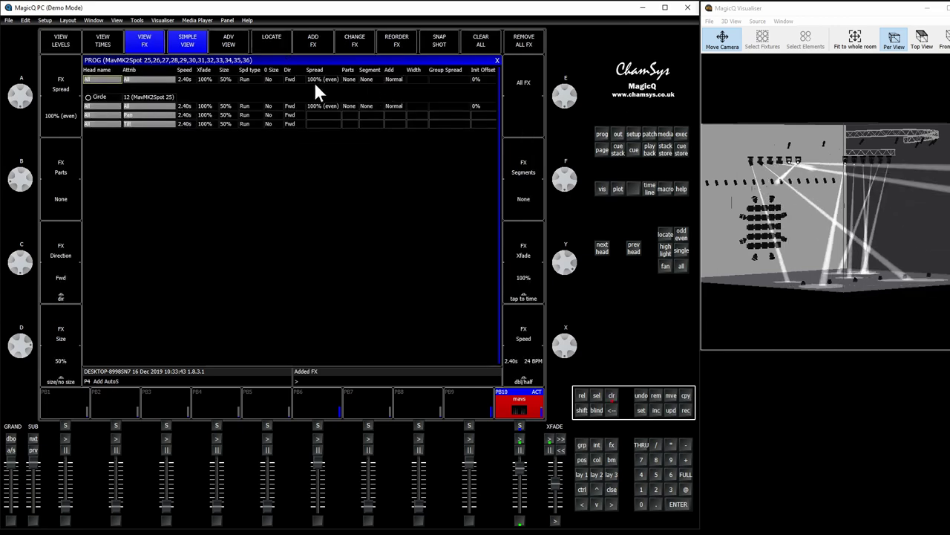
{"action": "left_click_drag", "start_coordinate": [770, 178], "coordinate": [743, 192]}
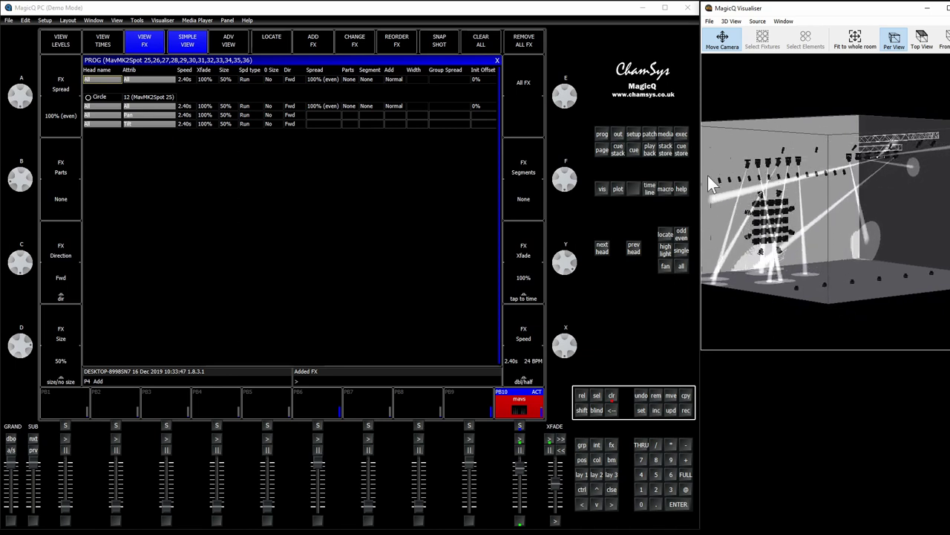
Set the circle effect size to 15% and speed to 0.5 s on every row.
{"action": "left_click", "coordinate": [226, 79]}
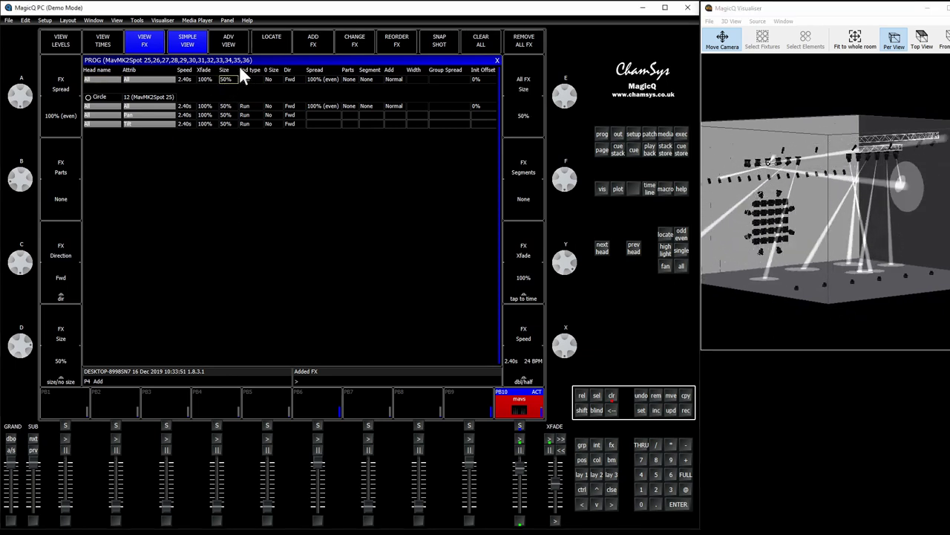
{"action": "type", "text": "20"}
{"action": "left_click", "coordinate": [227, 77]}
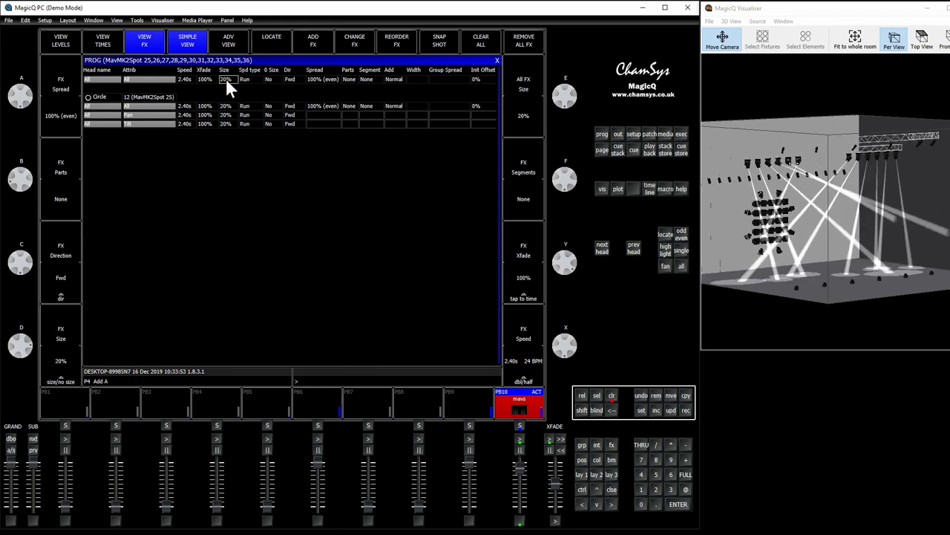
{"action": "left_click", "coordinate": [190, 76]}
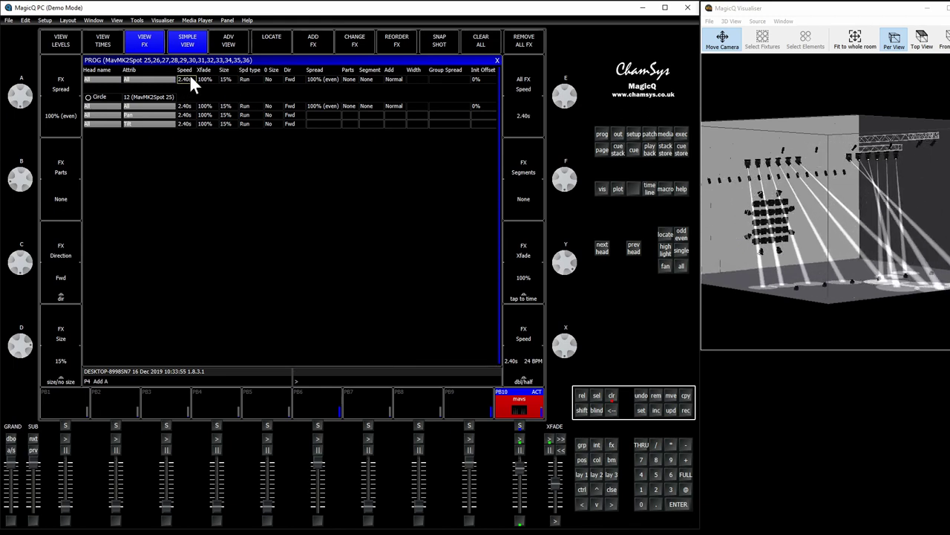
{"action": "type", "text": "0.5"}
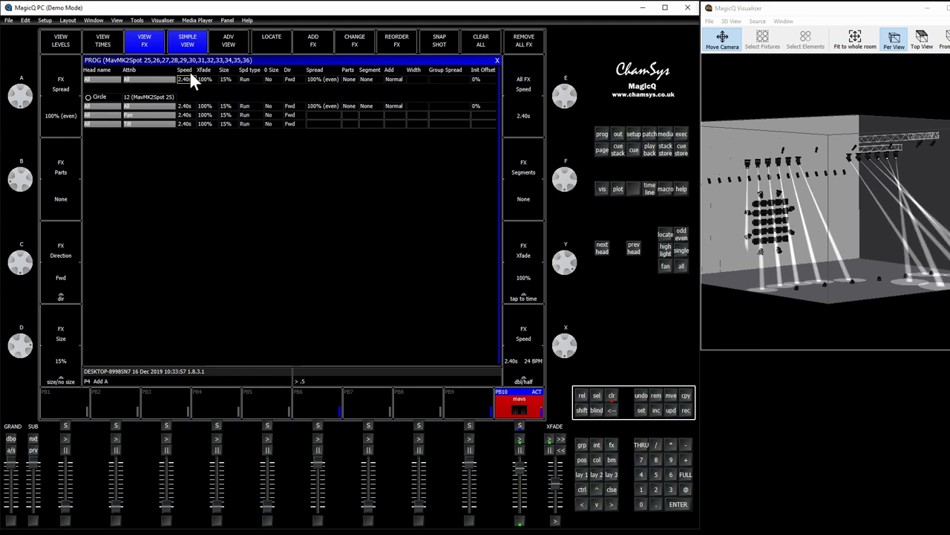
{"action": "left_click", "coordinate": [193, 73]}
{"action": "left_click_drag", "start_coordinate": [881, 194], "coordinate": [854, 190]}
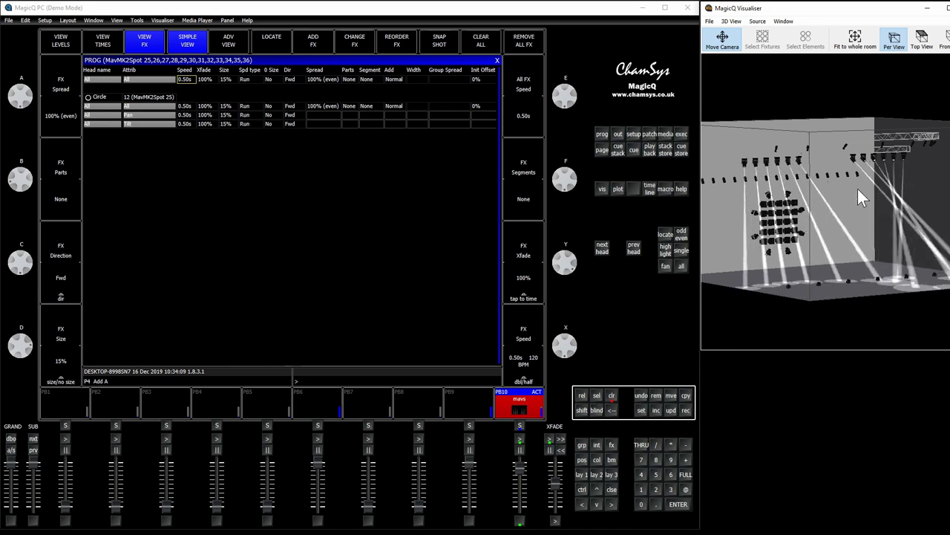
{"action": "left_click_drag", "start_coordinate": [865, 190], "coordinate": [829, 185]}
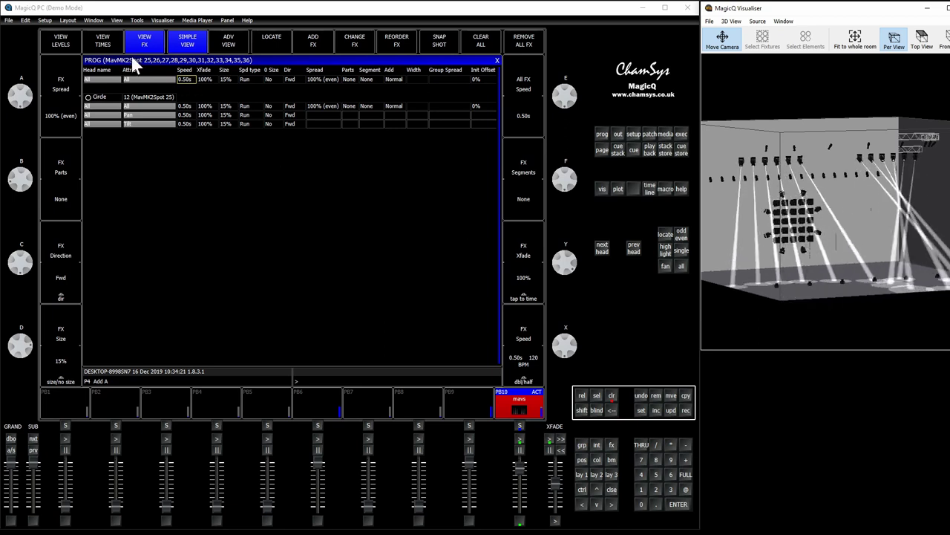
Open Execute page 2 and set its grid size to 4 by 4.
{"action": "left_click", "coordinate": [497, 60]}
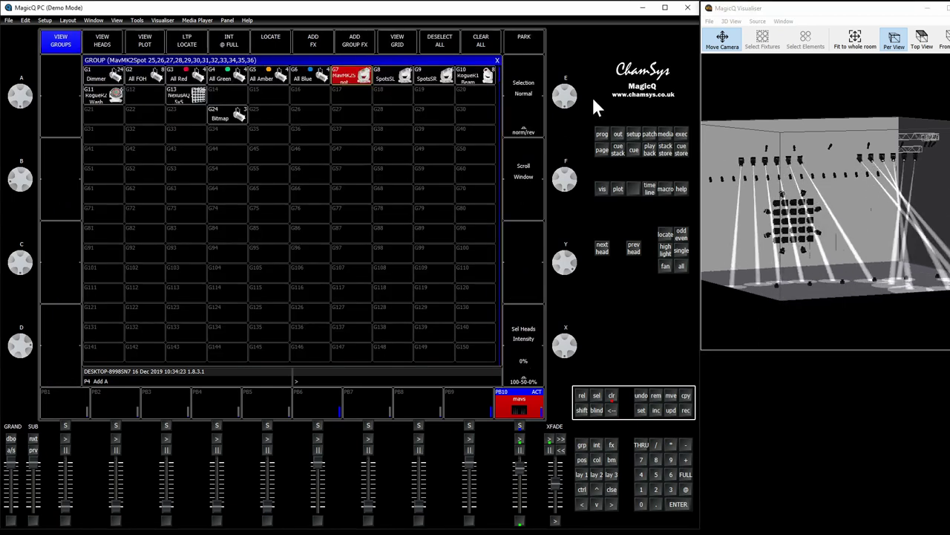
{"action": "left_click", "coordinate": [682, 136]}
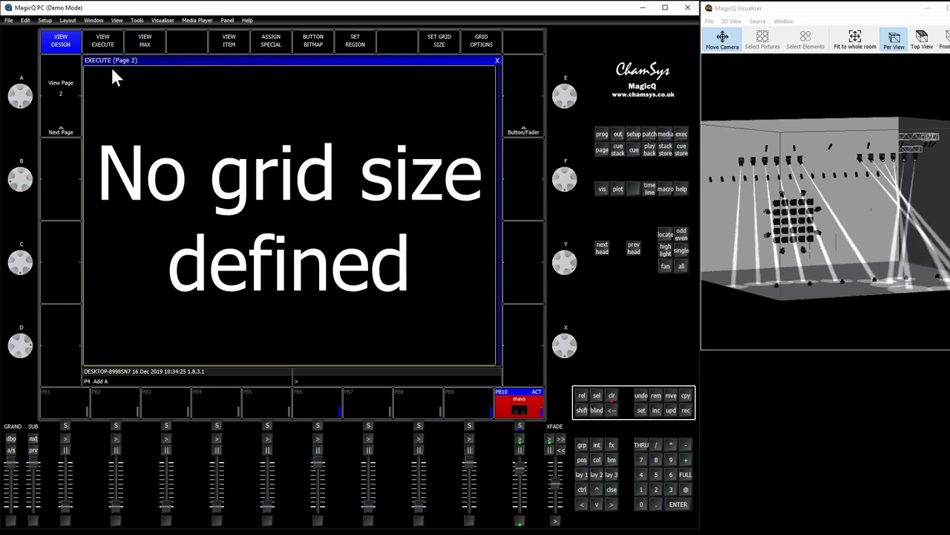
{"action": "left_click", "coordinate": [58, 72]}
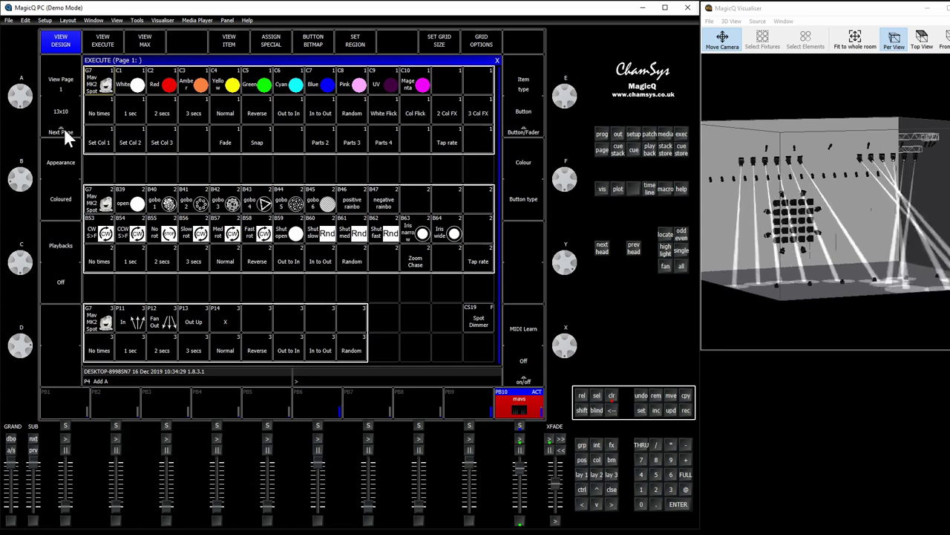
{"action": "left_click", "coordinate": [64, 128]}
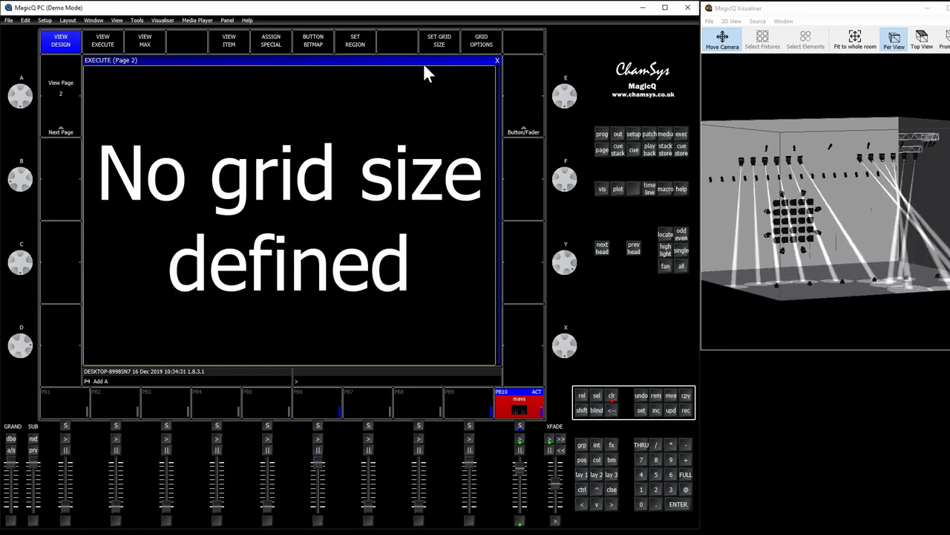
{"action": "left_click", "coordinate": [442, 39]}
{"action": "left_click", "coordinate": [239, 201]}
{"action": "left_click", "coordinate": [273, 152]}
{"action": "left_click", "coordinate": [239, 201]}
{"action": "left_click", "coordinate": [338, 253]}
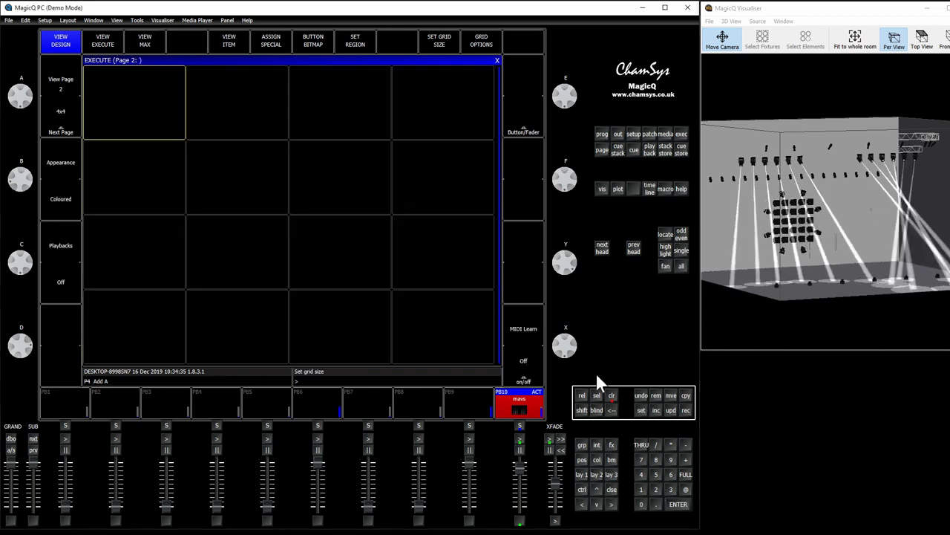
Record the circle effect into the first cell and label it 'mavs circ'.
{"action": "left_click", "coordinate": [683, 409]}
{"action": "left_click", "coordinate": [123, 119]}
{"action": "left_click", "coordinate": [640, 411]}
{"action": "left_click", "coordinate": [126, 104]}
{"action": "type", "text": "mavs cir"}
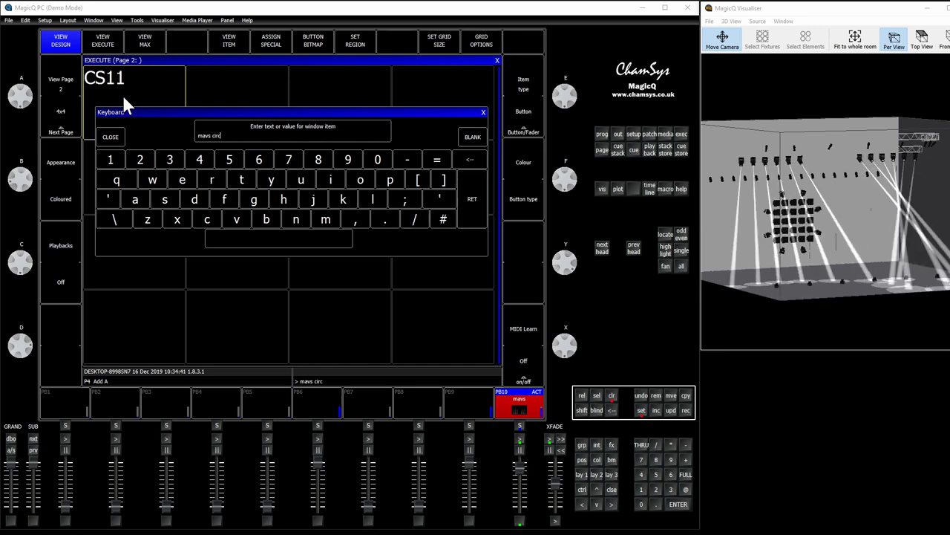
{"action": "type", "text": "c"}
{"action": "key", "text": "Return"}
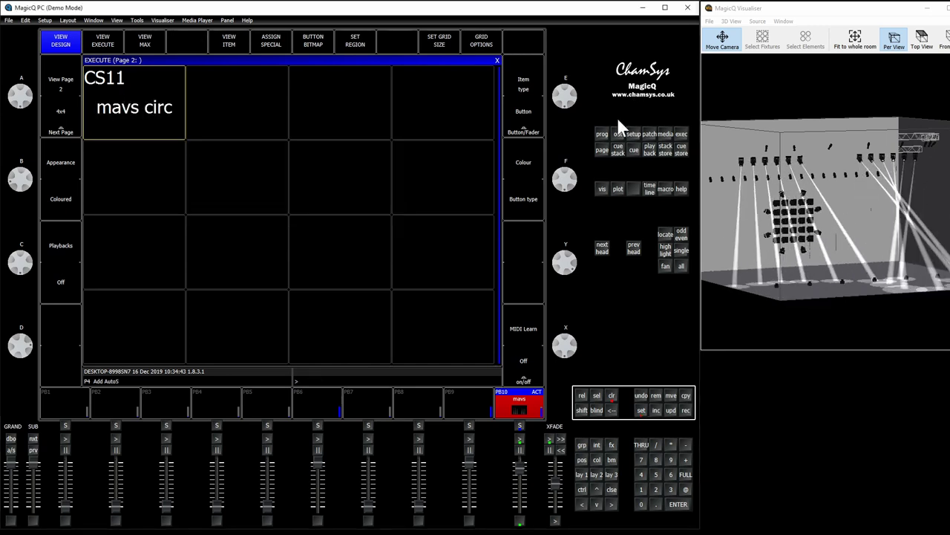
Set the programmer circle effect's direction to Centre out and its size to 20%.
{"action": "left_click", "coordinate": [602, 134]}
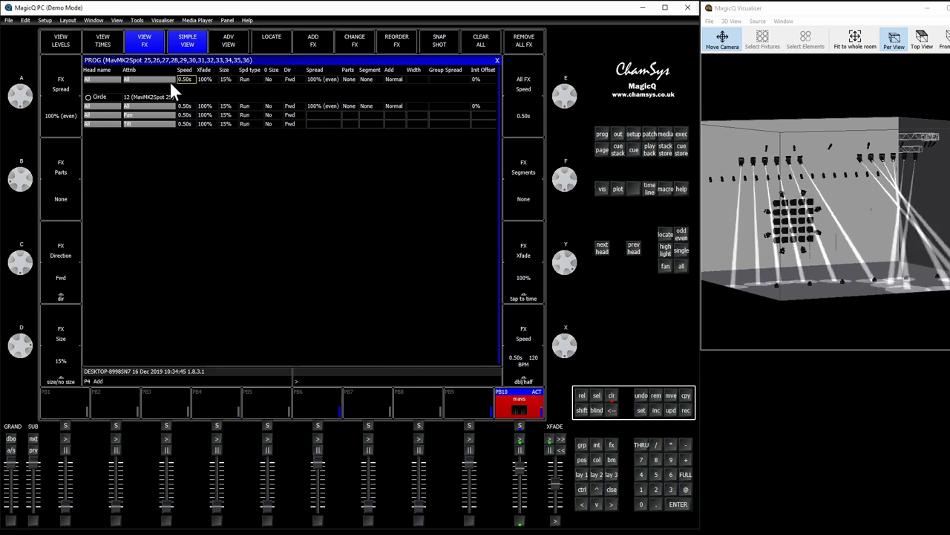
{"action": "left_click", "coordinate": [293, 78]}
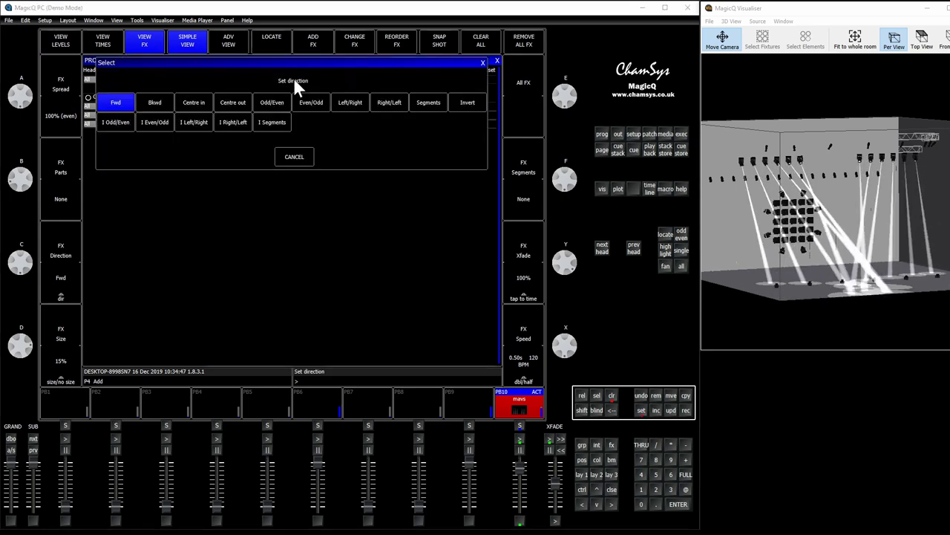
{"action": "left_click", "coordinate": [232, 101]}
{"action": "left_click_drag", "start_coordinate": [873, 209], "coordinate": [921, 253]}
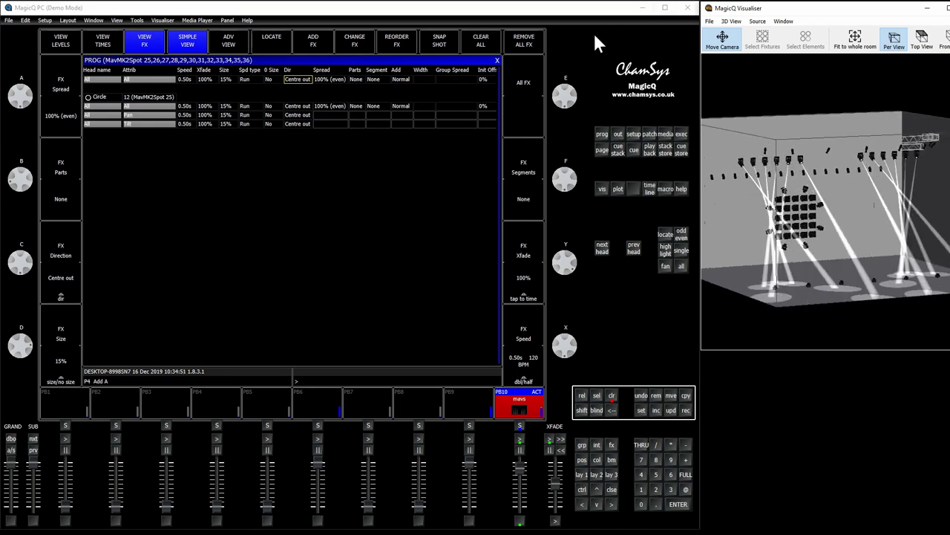
{"action": "left_click", "coordinate": [220, 77]}
{"action": "type", "text": "20"}
{"action": "key", "text": "Return"}
Record the centre-out circle into the second cell as CS23, labelled 'mavs circ sym'.
{"action": "left_click", "coordinate": [497, 60]}
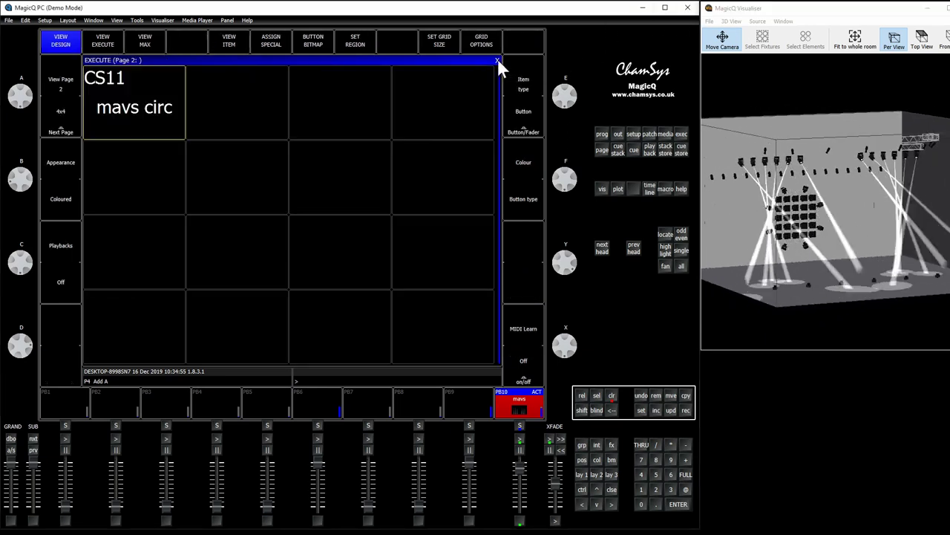
{"action": "left_click", "coordinate": [685, 411]}
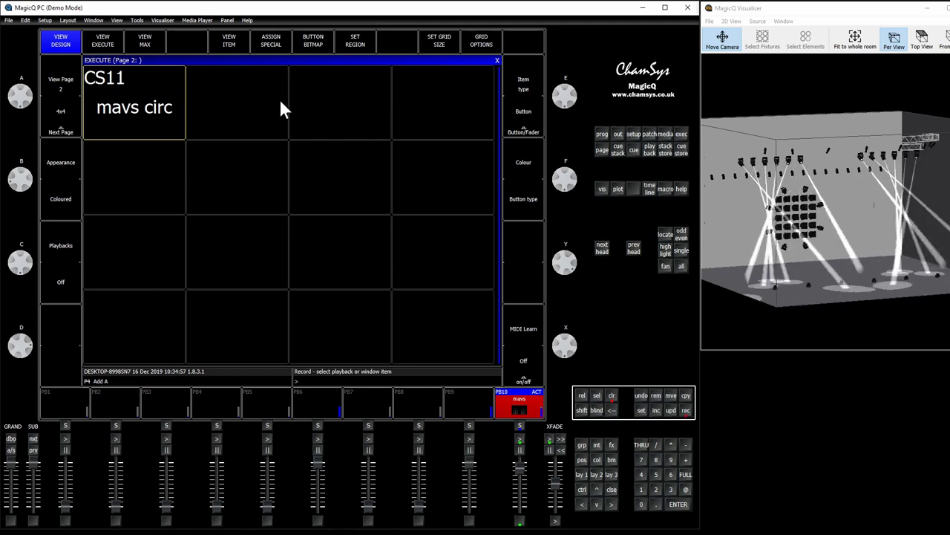
{"action": "left_click", "coordinate": [283, 102]}
{"action": "left_click", "coordinate": [641, 410]}
{"action": "left_click", "coordinate": [259, 83]}
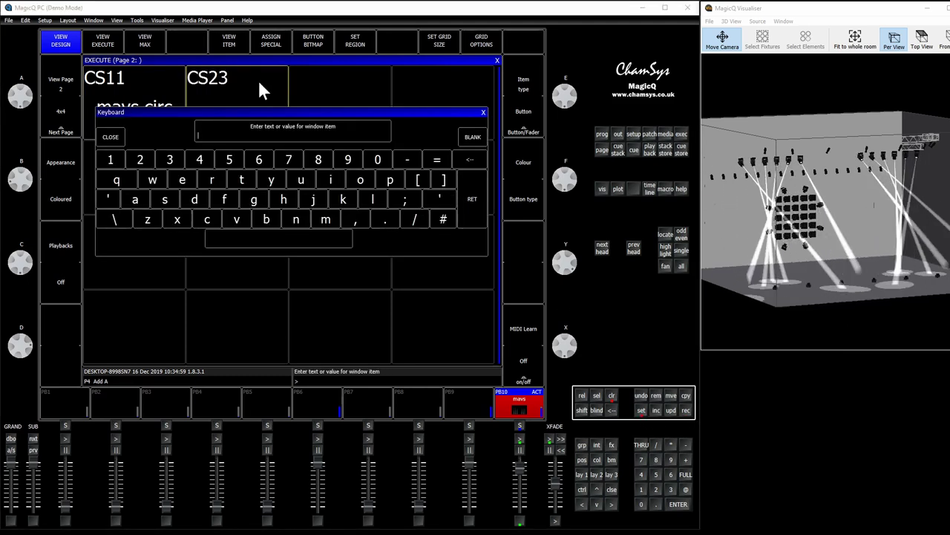
{"action": "type", "text": "mavs circ sym"}
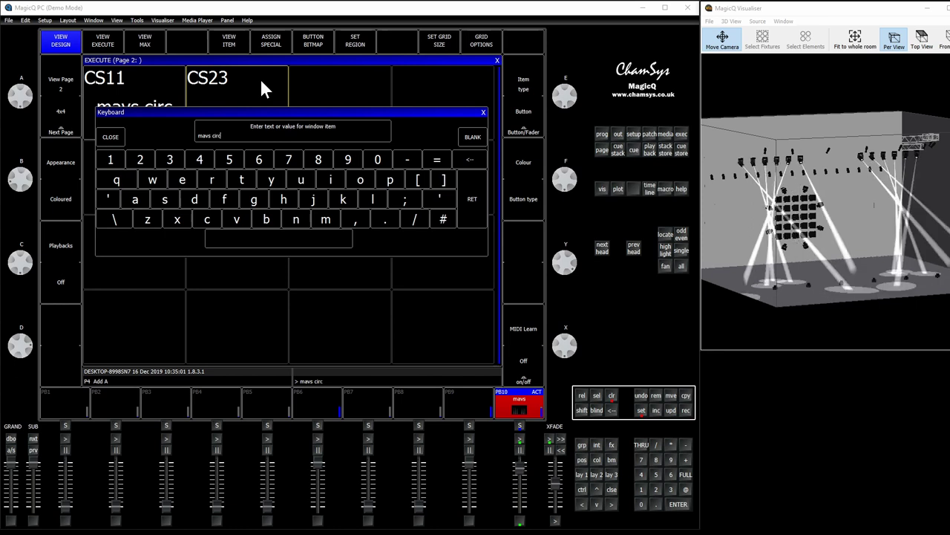
{"action": "key", "text": "Return"}
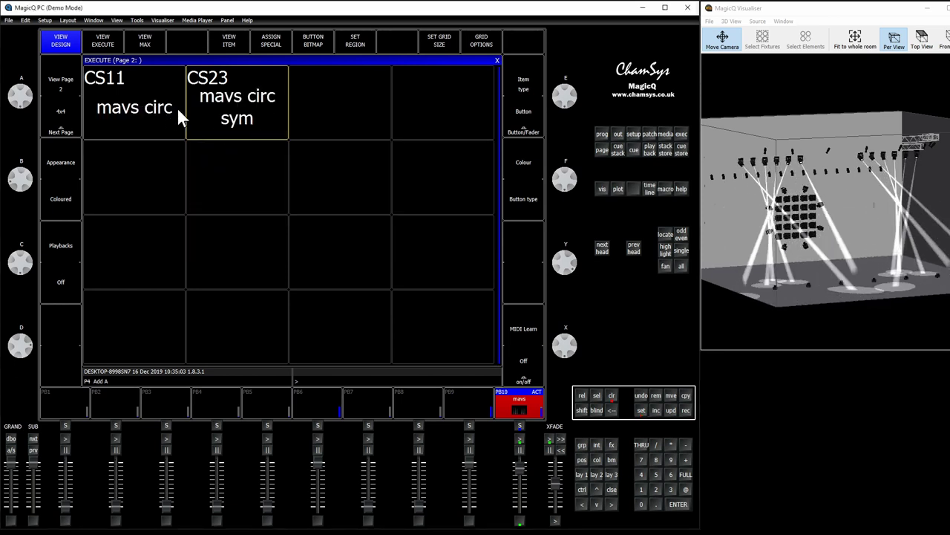
Change CS23 and CS11 to Button (So) item type.
{"action": "left_click", "coordinate": [527, 131]}
{"action": "left_click", "coordinate": [529, 120]}
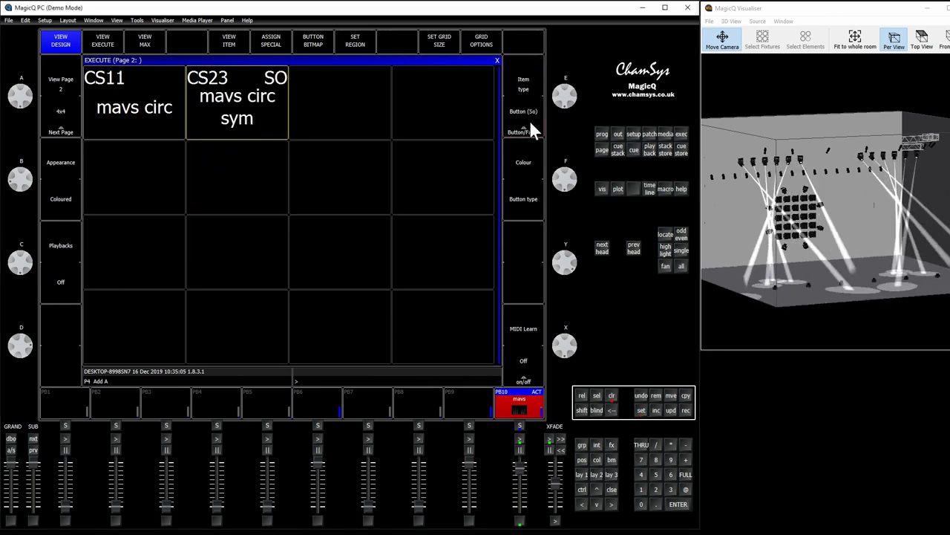
{"action": "left_click", "coordinate": [529, 117]}
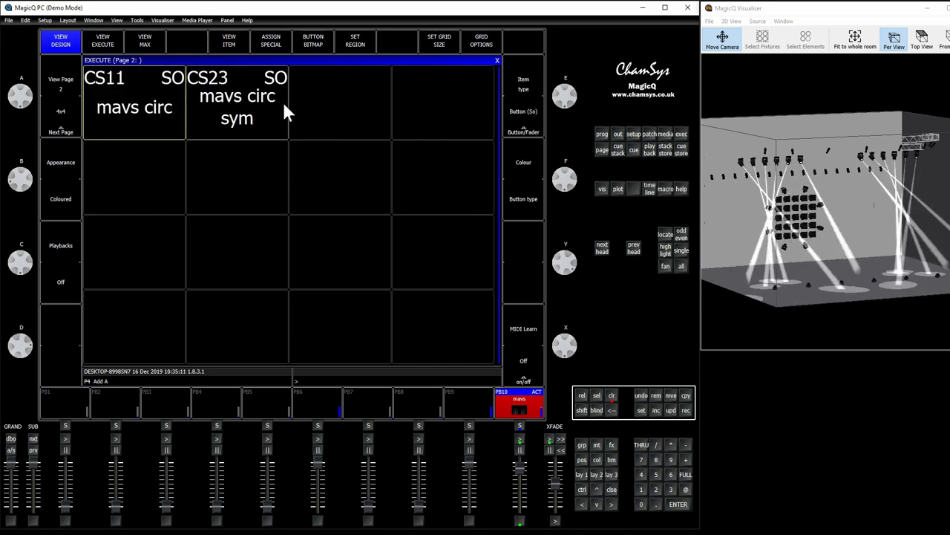
Toggle between CS11 'mavs circ' and CS23 'mavs circ sym', ending with CS11 running.
{"action": "left_click", "coordinate": [152, 109]}
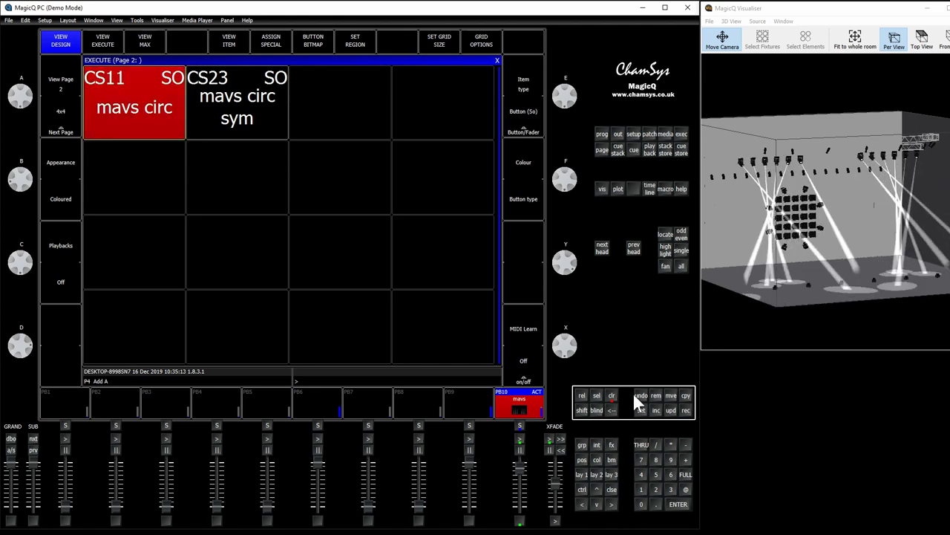
{"action": "left_click_drag", "start_coordinate": [947, 253], "coordinate": [909, 255]}
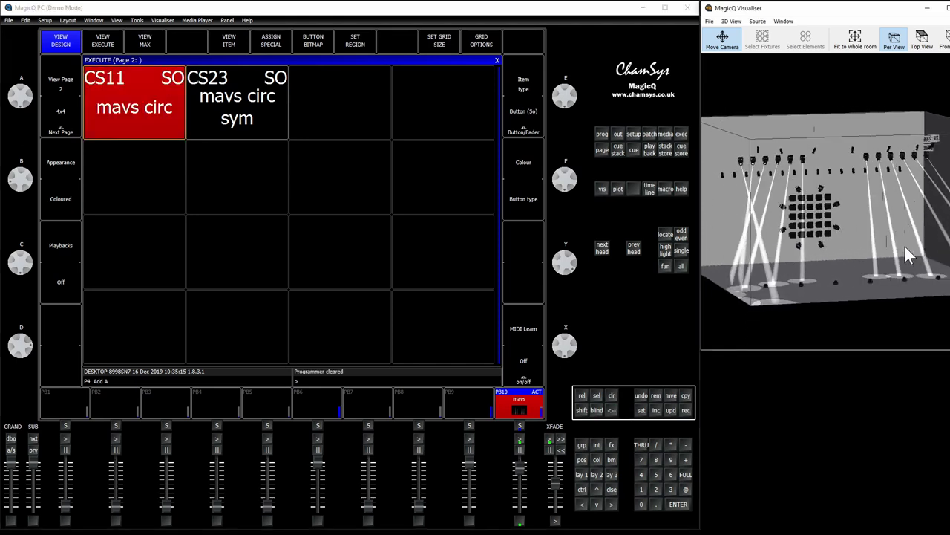
{"action": "left_click", "coordinate": [227, 127]}
{"action": "left_click", "coordinate": [158, 113]}
{"action": "left_click", "coordinate": [248, 109]}
{"action": "left_click", "coordinate": [134, 108]}
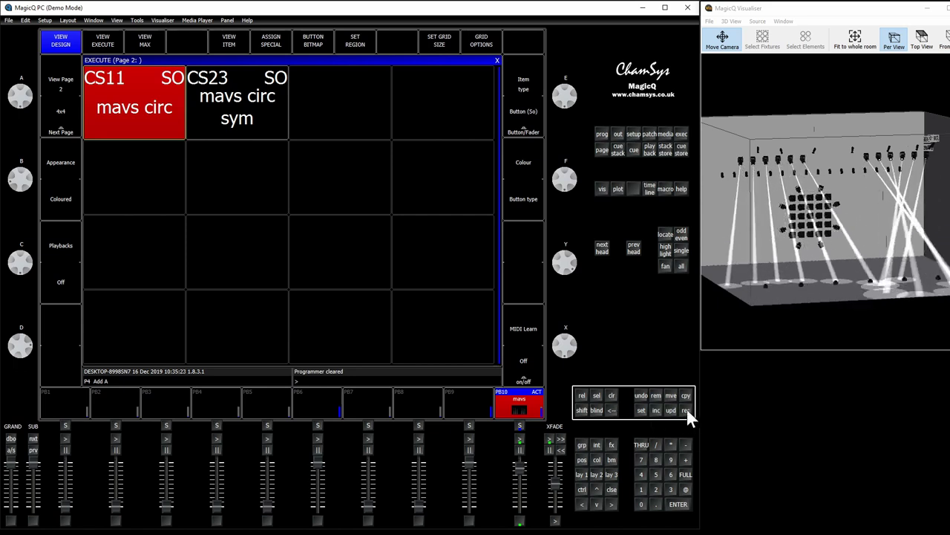
Record cue 1.00 onto playback 5 as cue stack CS24 and view its options.
{"action": "left_click", "coordinate": [270, 411]}
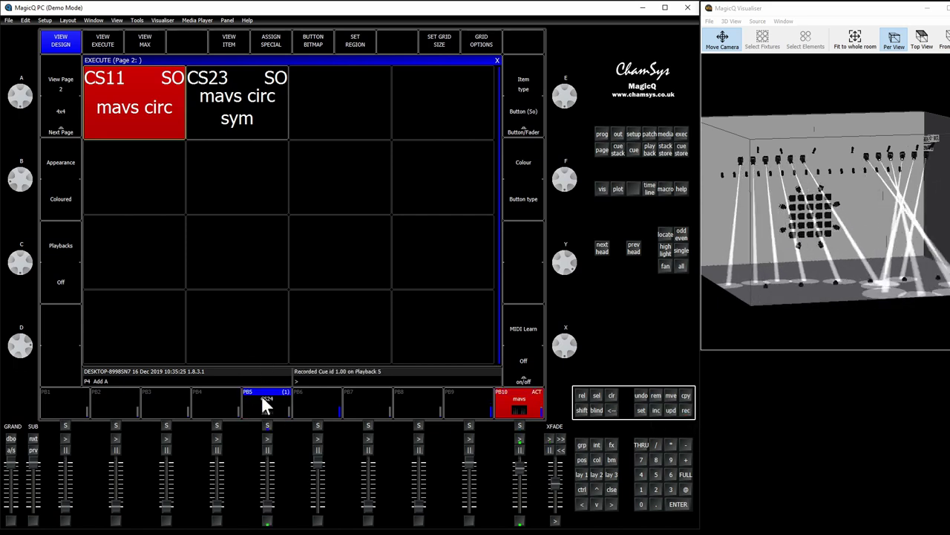
{"action": "left_click", "coordinate": [268, 399]}
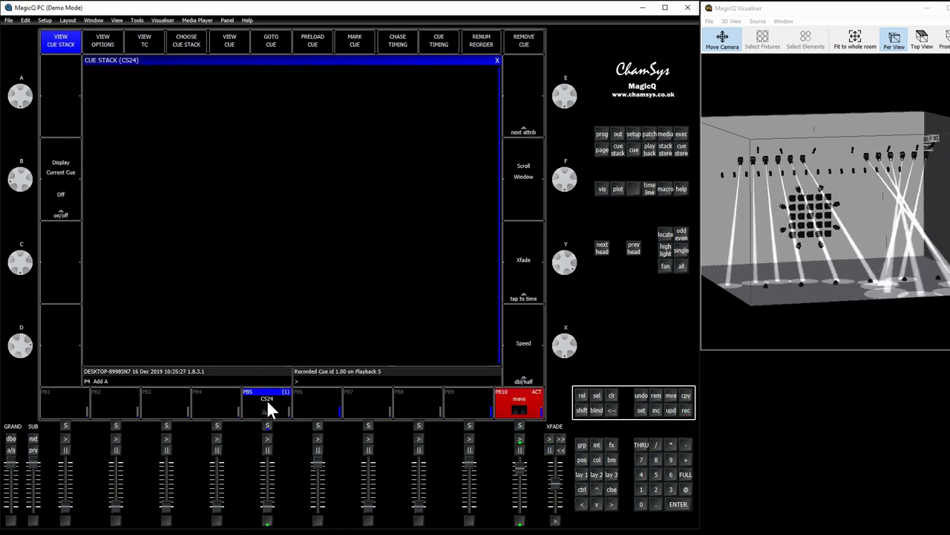
{"action": "left_click", "coordinate": [102, 41]}
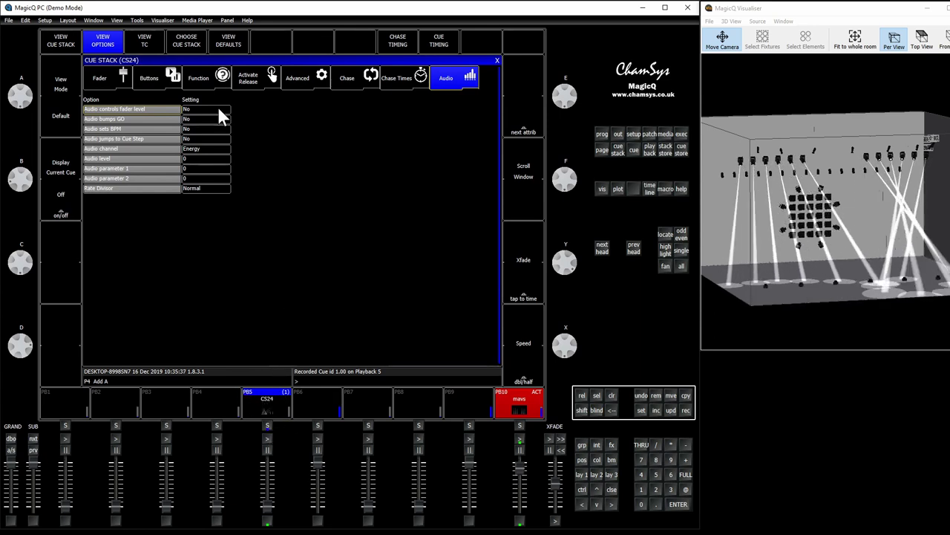
Make CS24 on playback 5 a speed master with Group ID 7 (MavMK2Spot), then show the groups.
{"action": "left_click", "coordinate": [208, 88]}
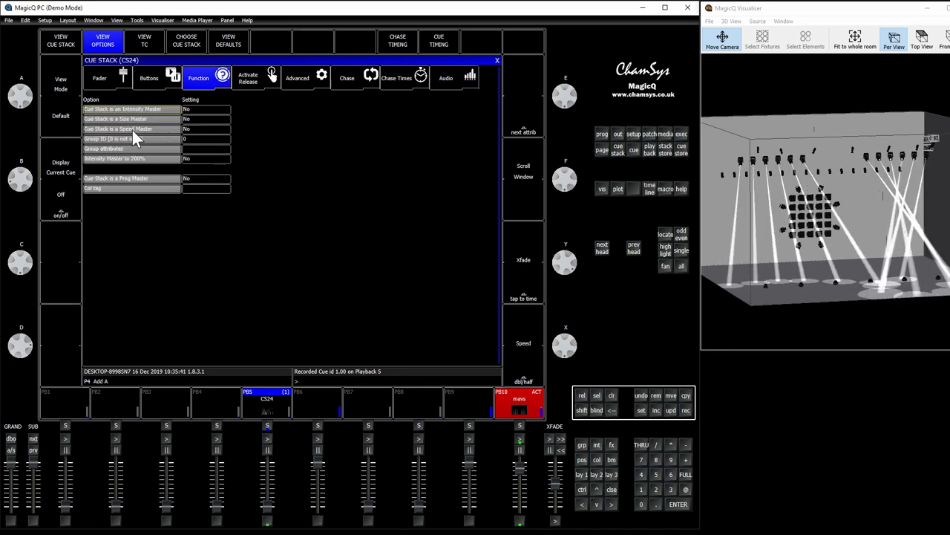
{"action": "left_click", "coordinate": [207, 128]}
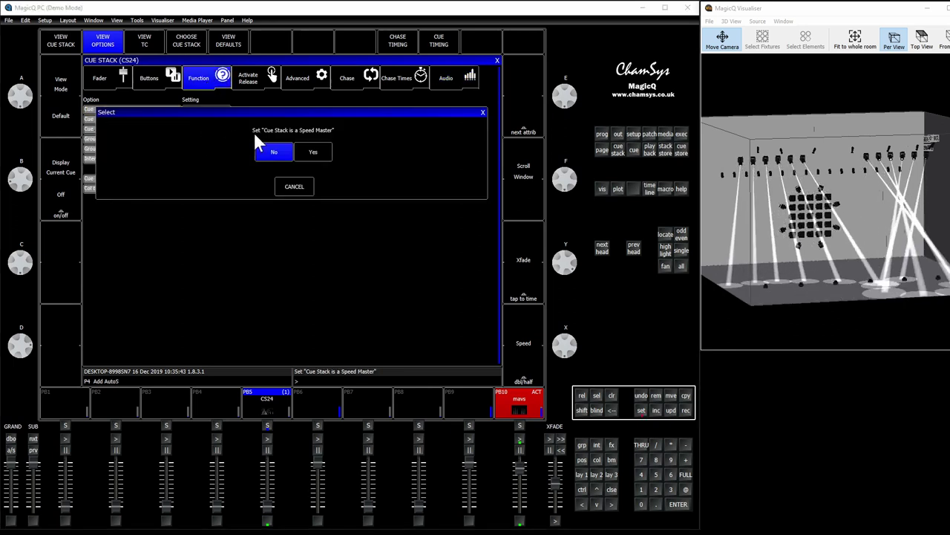
{"action": "left_click", "coordinate": [311, 152]}
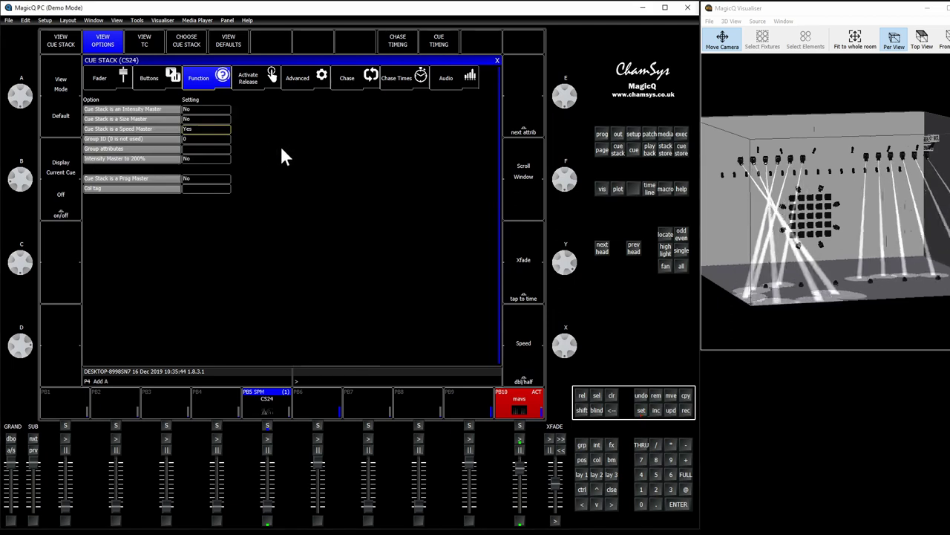
{"action": "left_click", "coordinate": [199, 138]}
{"action": "left_click", "coordinate": [238, 184]}
{"action": "left_click", "coordinate": [326, 257]}
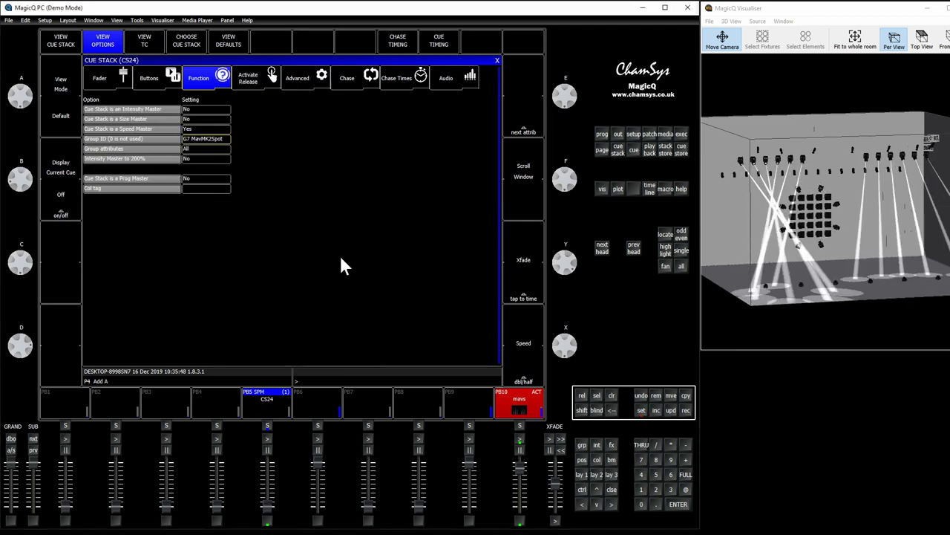
{"action": "left_click", "coordinate": [582, 445]}
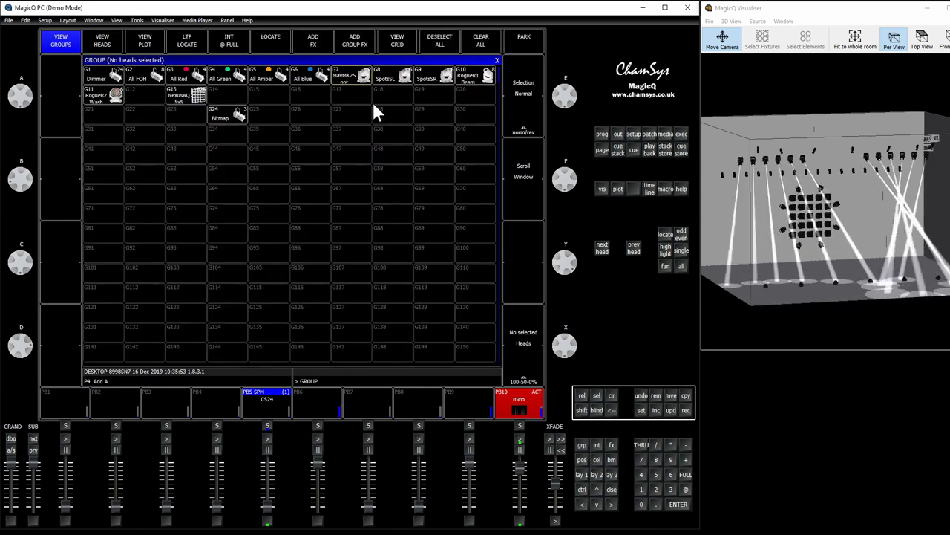
Record the selected groups G7 to G11 into new group G40.
{"action": "left_click", "coordinate": [362, 80]}
{"action": "left_click", "coordinate": [396, 73]}
{"action": "left_click", "coordinate": [448, 74]}
{"action": "left_click", "coordinate": [475, 75]}
{"action": "left_click", "coordinate": [117, 95]}
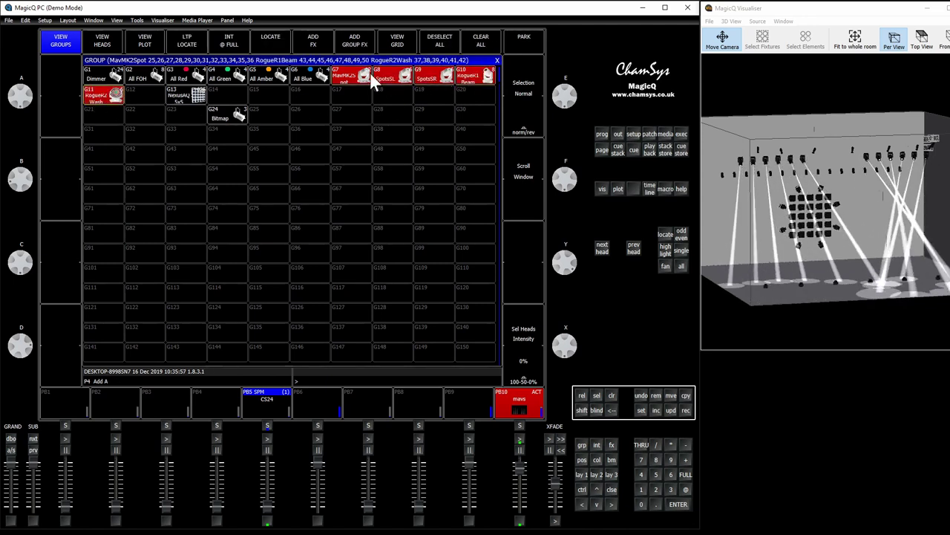
{"action": "left_click", "coordinate": [687, 410]}
{"action": "left_click", "coordinate": [477, 136]}
Name group G40 'all movers' and clear the programmer.
{"action": "left_click", "coordinate": [641, 410]}
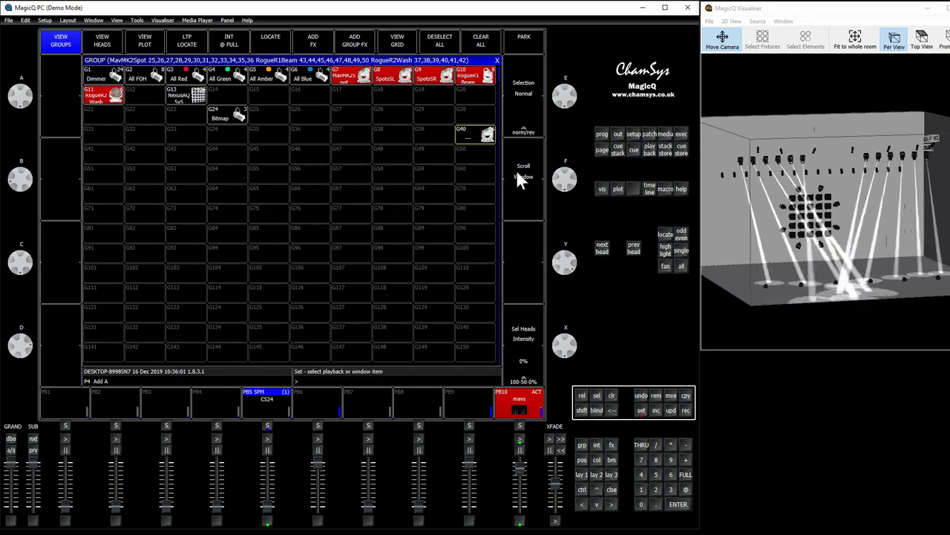
{"action": "left_click", "coordinate": [470, 126]}
{"action": "type", "text": "all movers"}
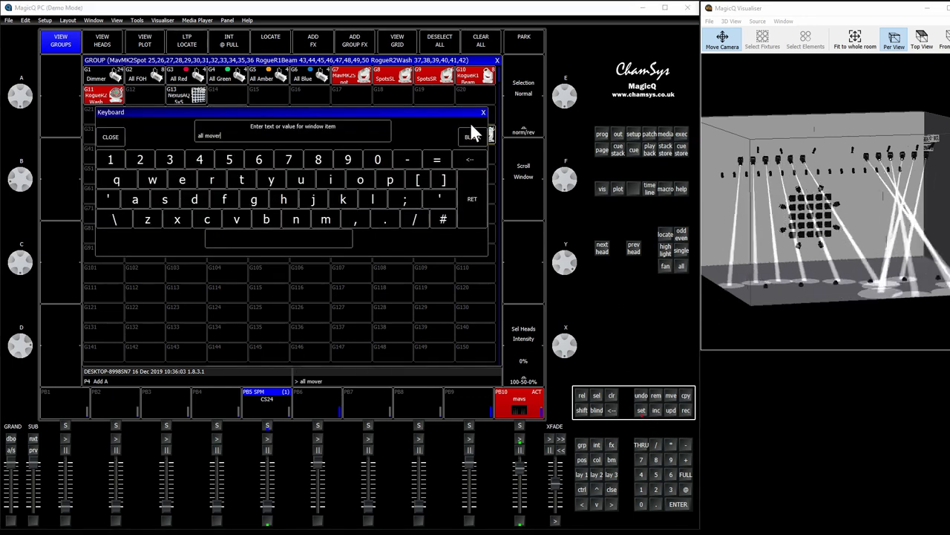
{"action": "key", "text": "Return"}
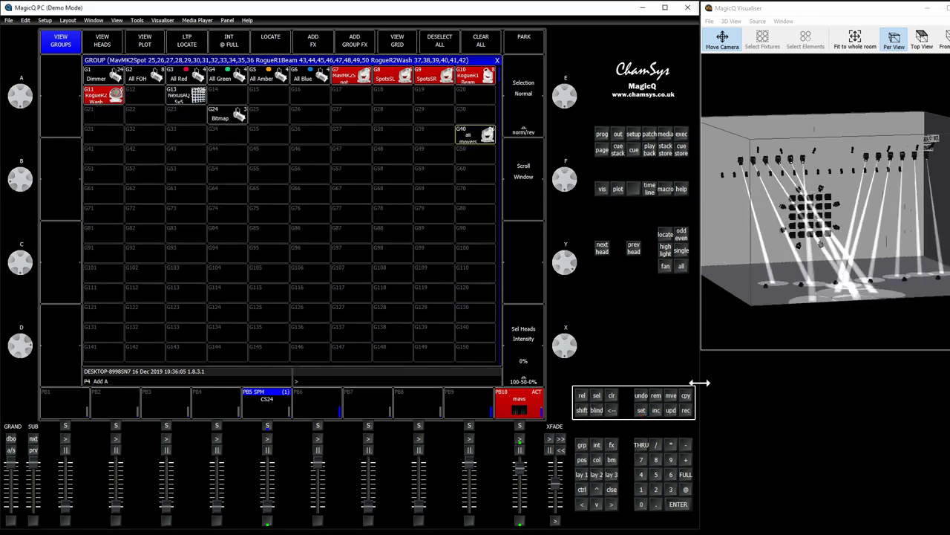
{"action": "left_click", "coordinate": [613, 398]}
{"action": "left_click", "coordinate": [267, 400]}
Change CS24's speed master Group ID from 7 to 40 (all movers) and show its group attribute choices.
{"action": "left_click", "coordinate": [103, 40]}
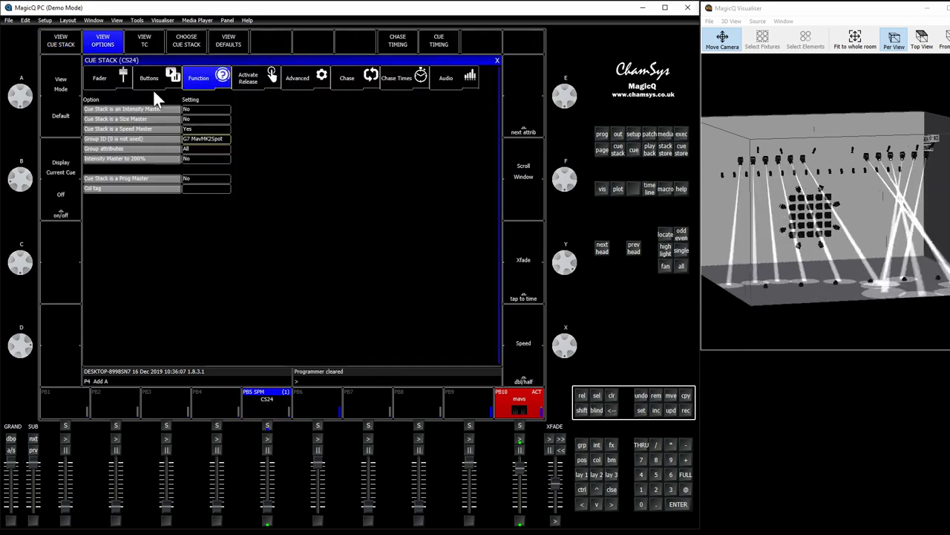
{"action": "left_click", "coordinate": [205, 140]}
{"action": "left_click", "coordinate": [249, 199]}
{"action": "left_click", "coordinate": [240, 246]}
{"action": "left_click", "coordinate": [330, 252]}
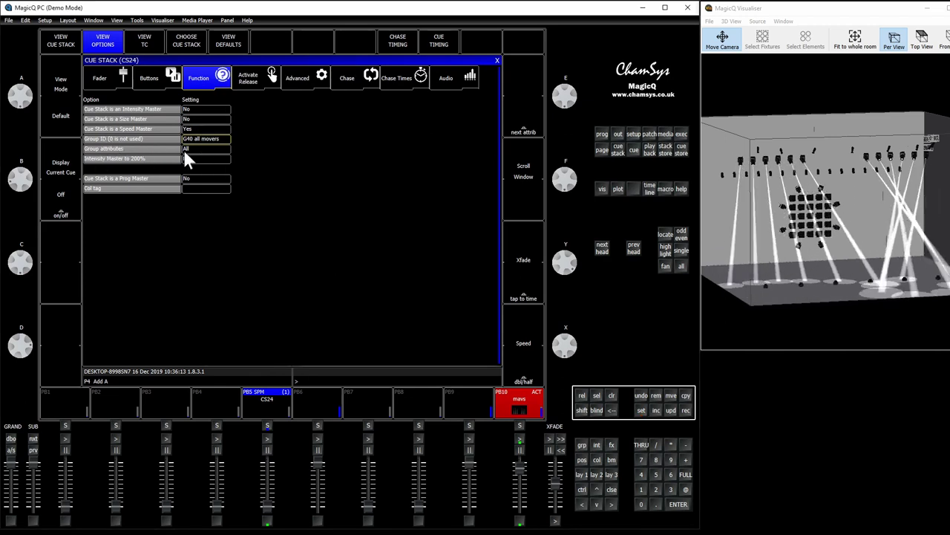
{"action": "left_click", "coordinate": [194, 148]}
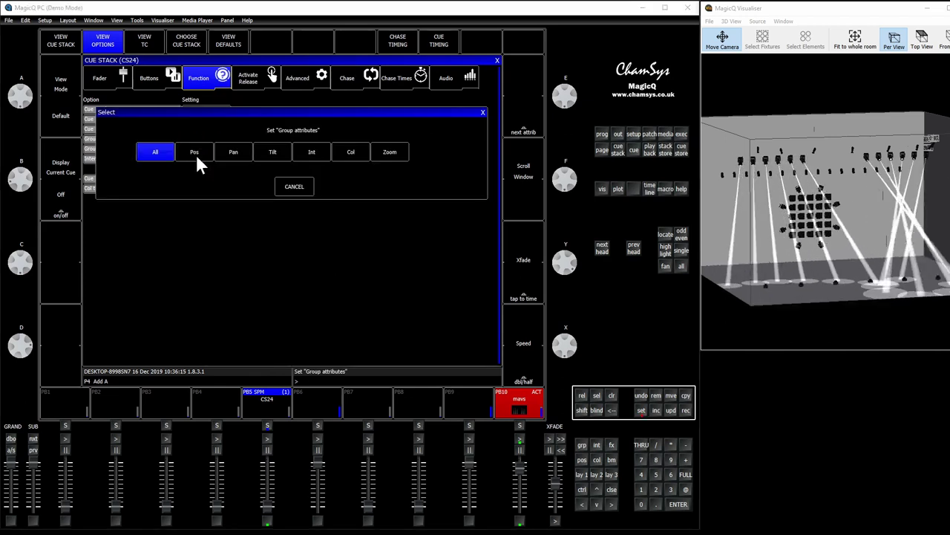